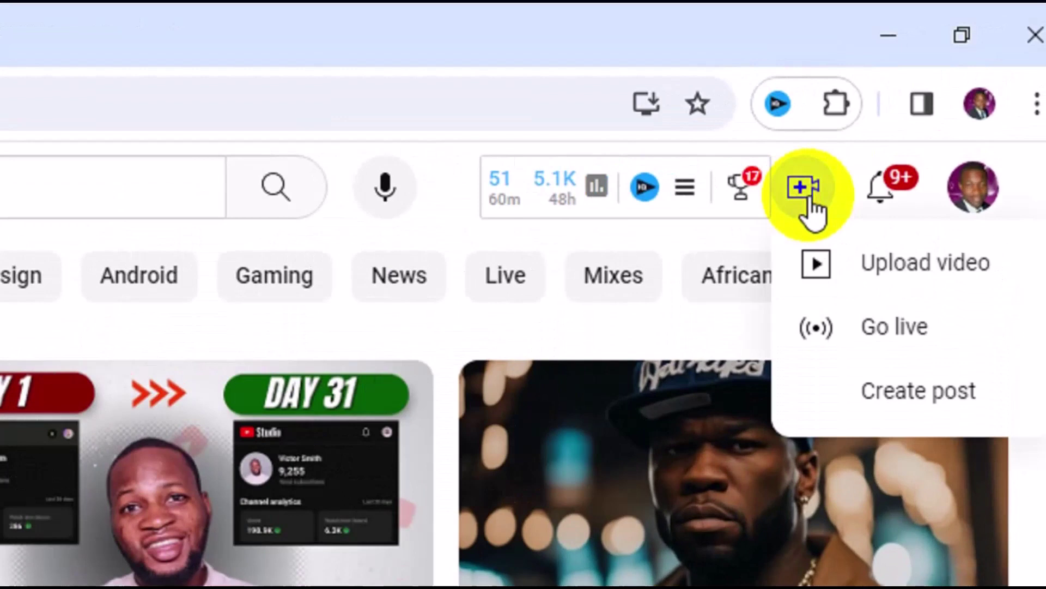
- Start a new YouTube video upload with the file How To Get Free USA Number in 2024 from the Desktop
click(877, 264)
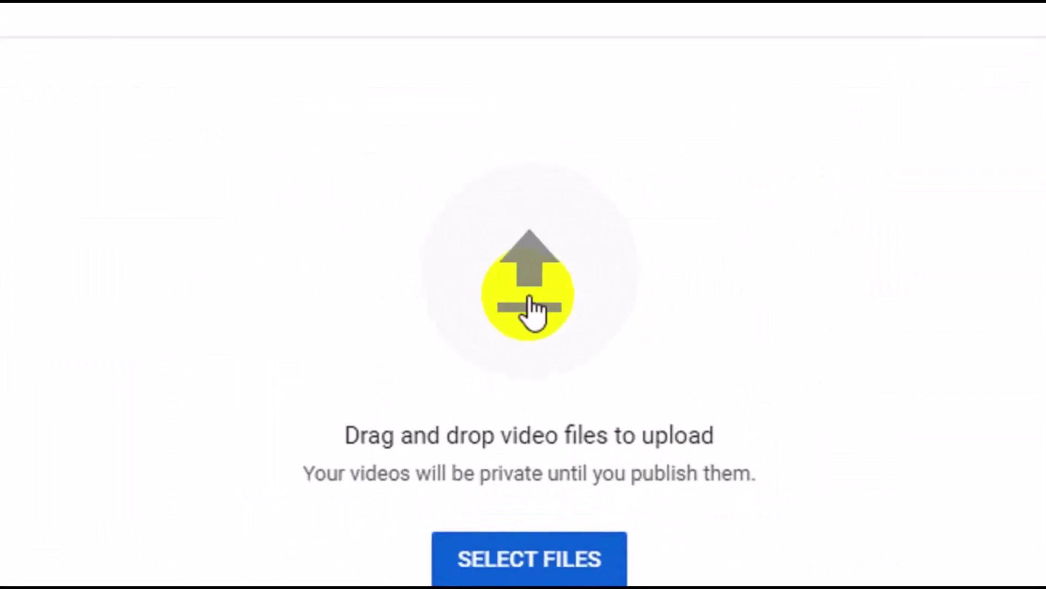
click(529, 300)
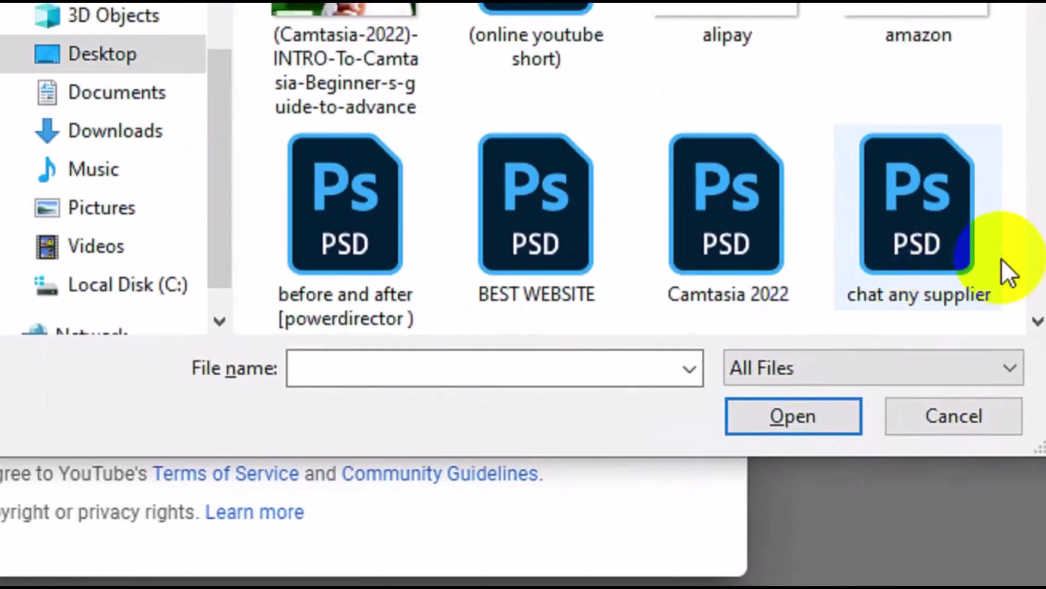
click(1040, 343)
click(1039, 325)
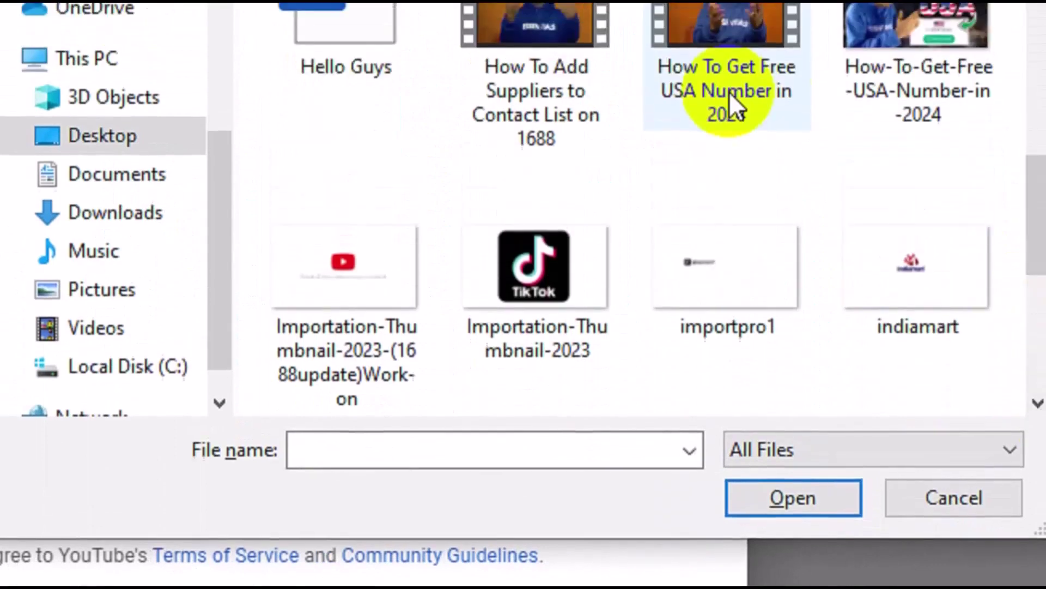
click(730, 94)
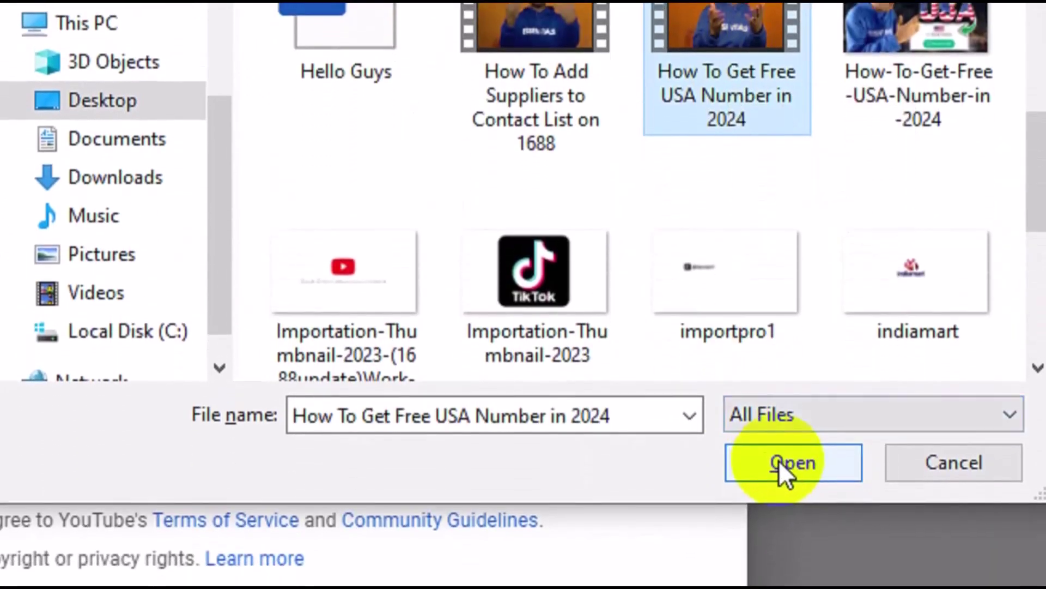
click(787, 549)
mouse_move(902, 248)
mouse_down()
mouse_move(914, 290)
mouse_move(907, 237)
mouse_up()
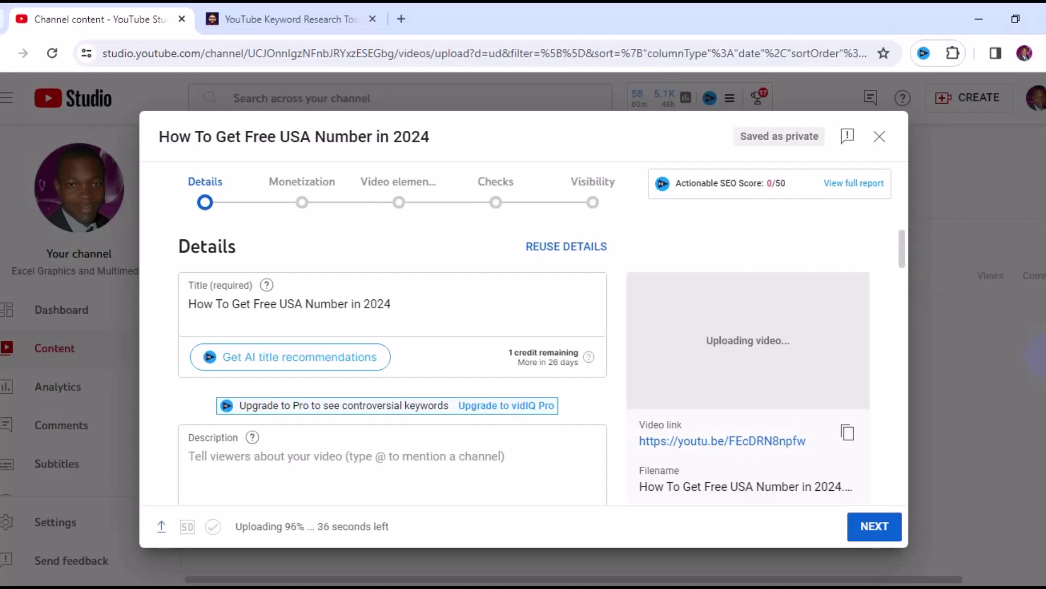
- Switch to Notepad and copy the description paragraph, from "Do you want to get a free USA number" through "in the next video."
triple_click(289, 303)
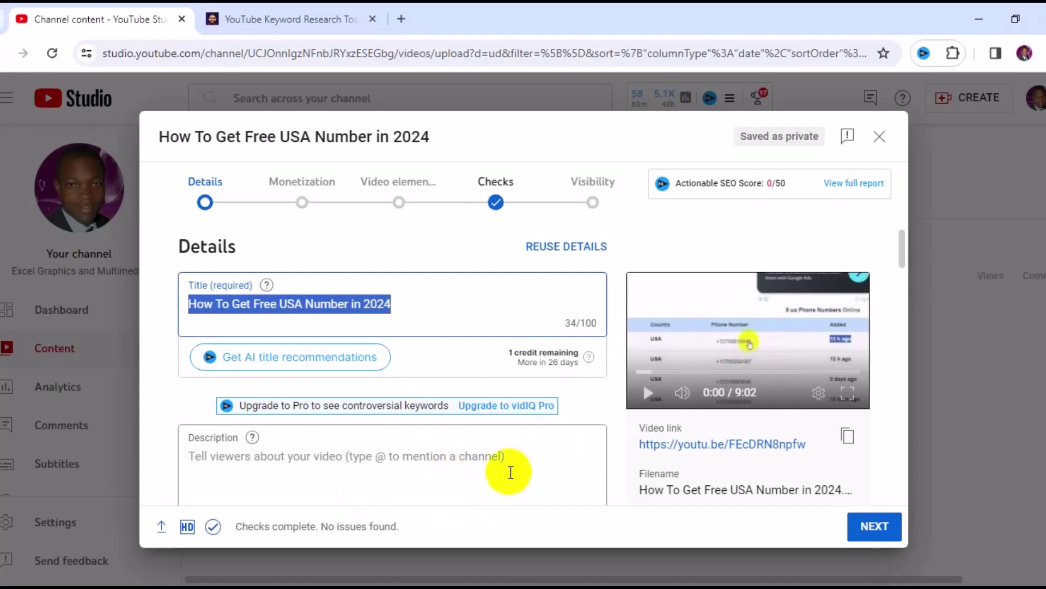
click(903, 259)
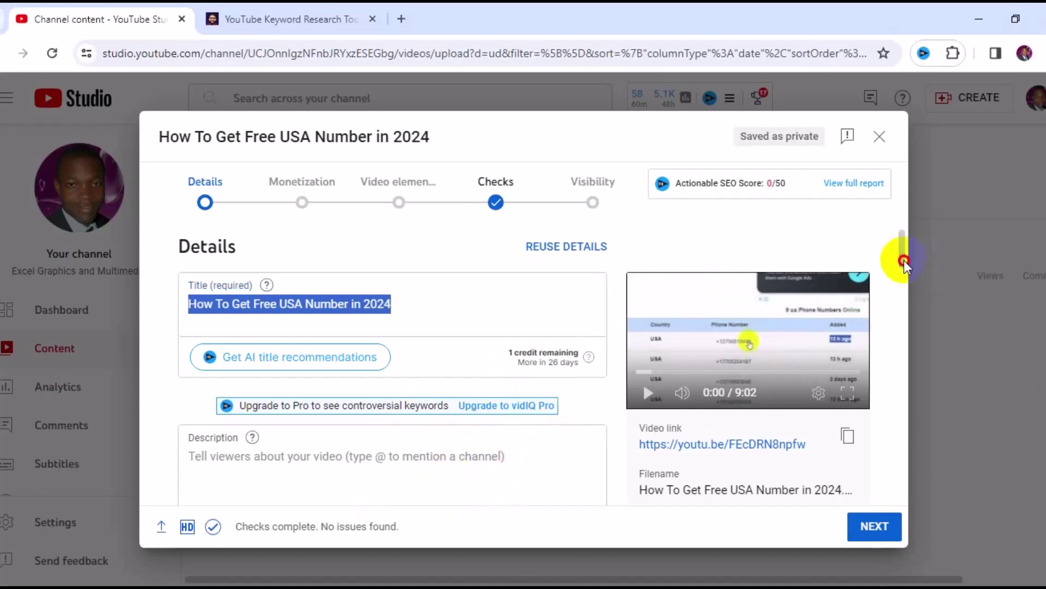
drag(904, 261, 905, 272)
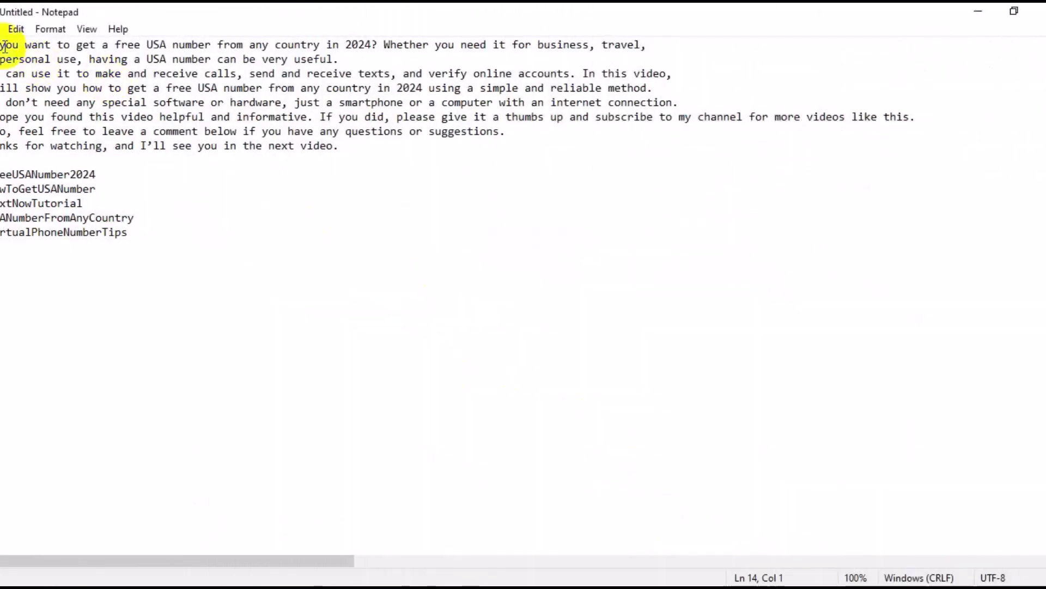
drag(1, 45, 341, 146)
right_click(304, 116)
click(340, 162)
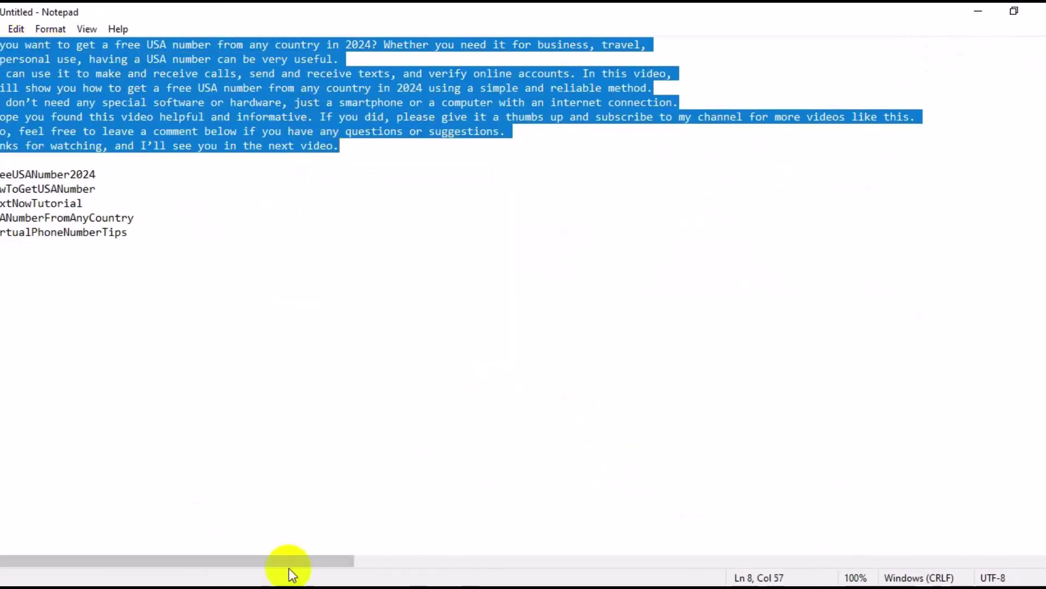
- Return to YouTube Studio in the browser and paste the copied paragraph as the video's description
click(287, 588)
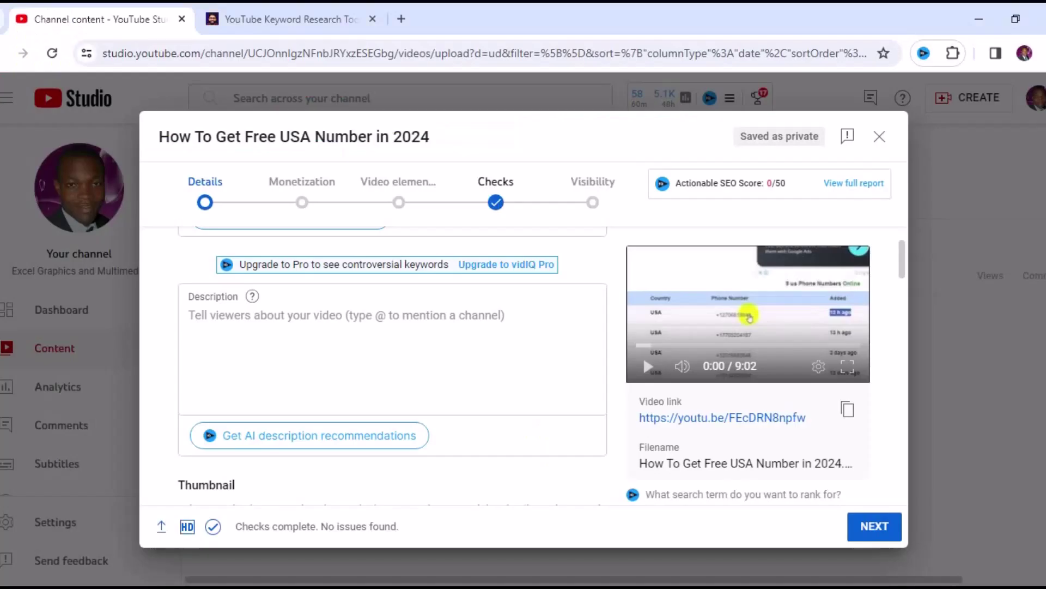
click(357, 352)
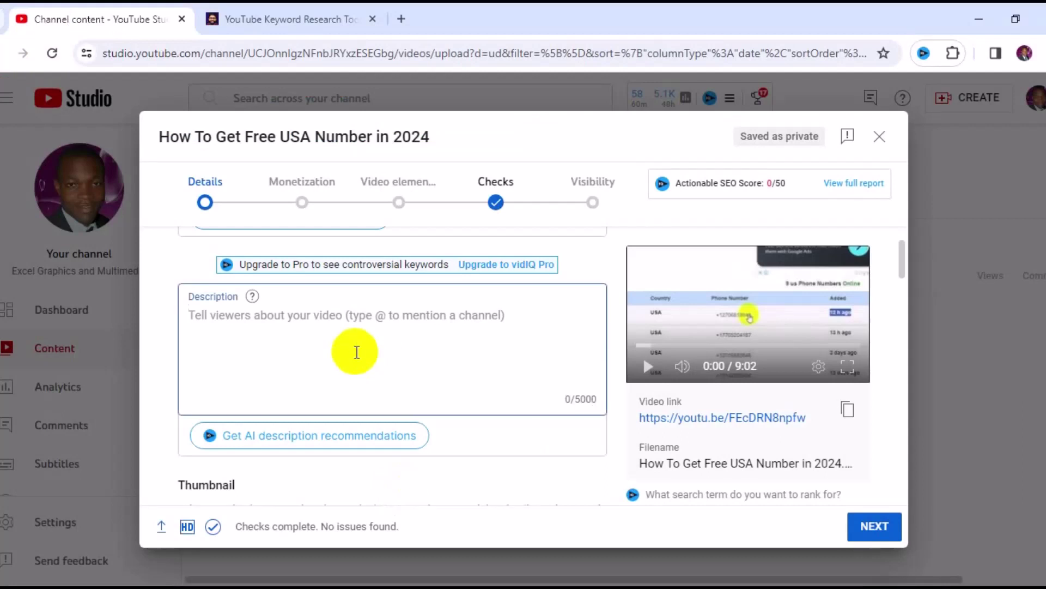
key(ctrl+v)
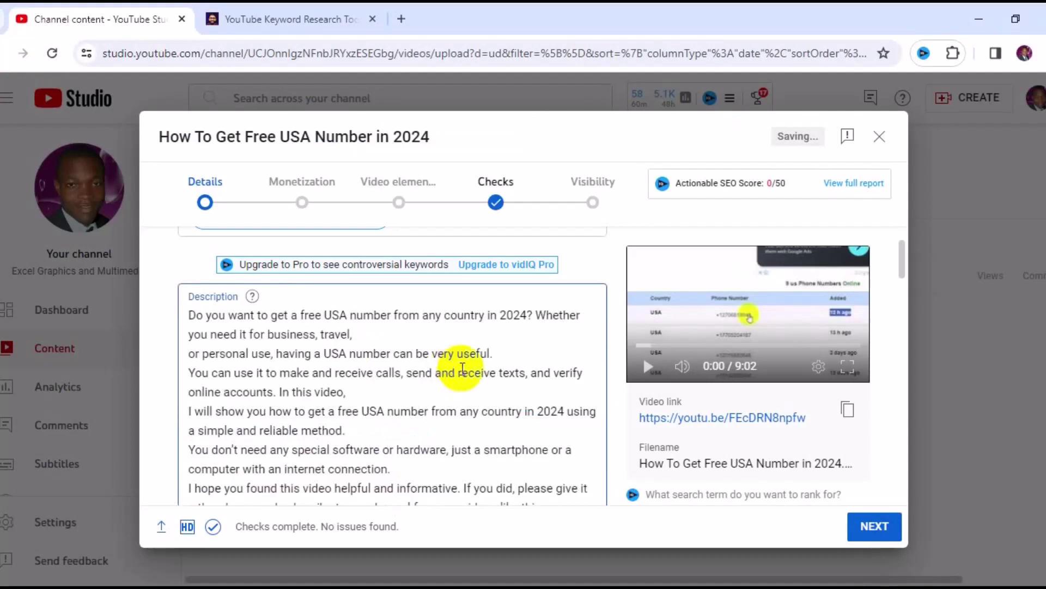
- Switch to the Notepad notes and copy the five hashtags from #FreeUSANumber2024 through #VirtualPhoneNumberTips
click(903, 257)
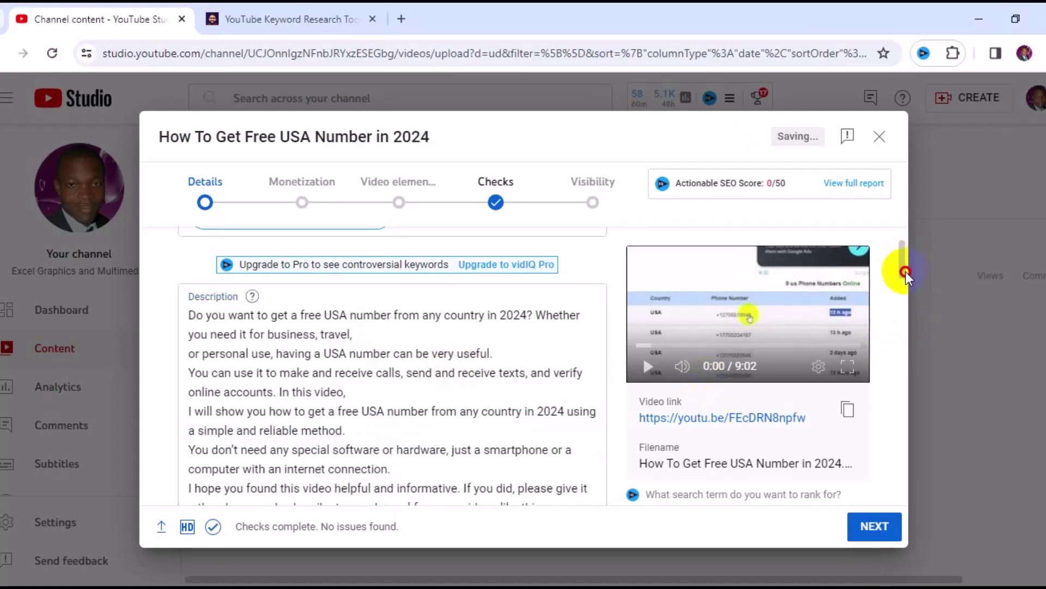
scroll(904, 273, down, 3)
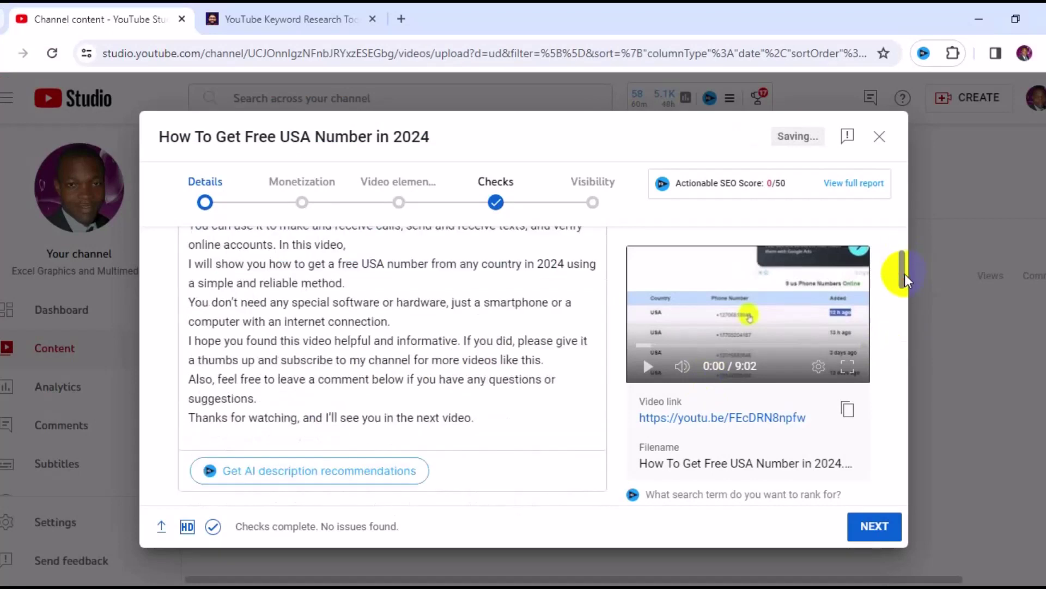
drag(905, 277, 905, 282)
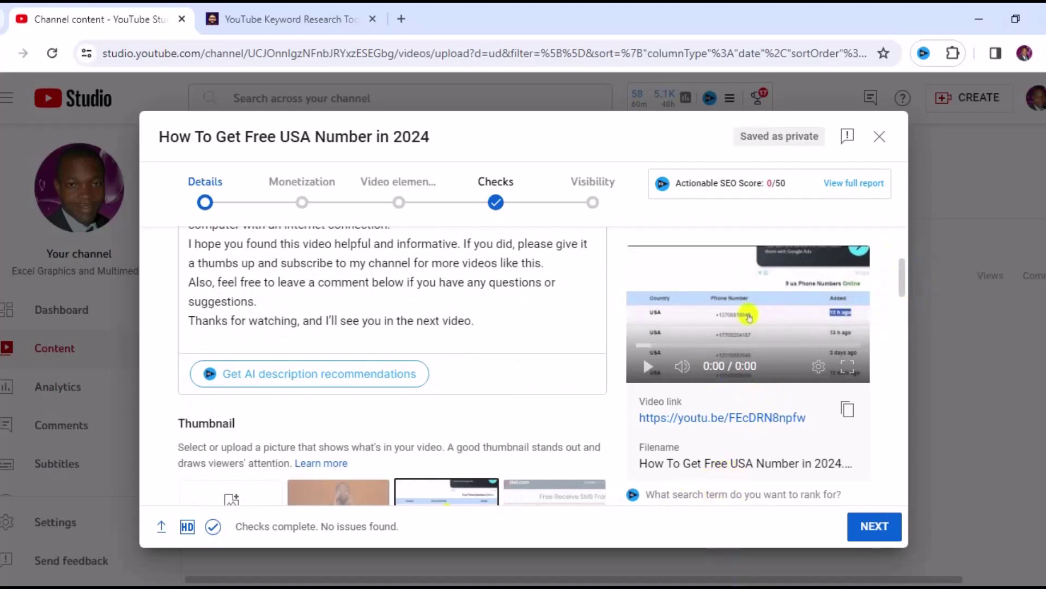
mouse_move(727, 581)
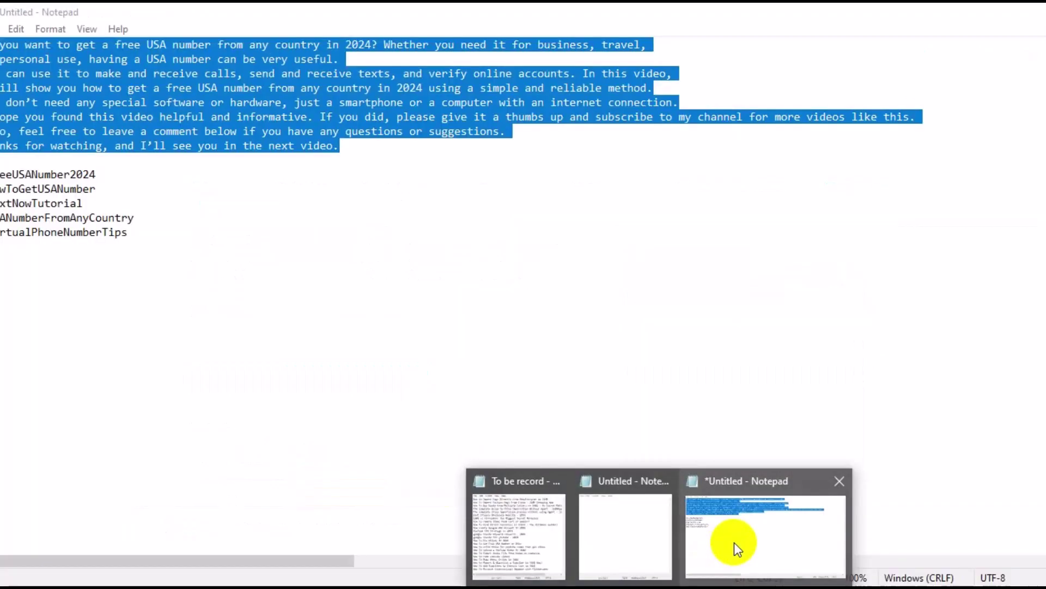
click(734, 542)
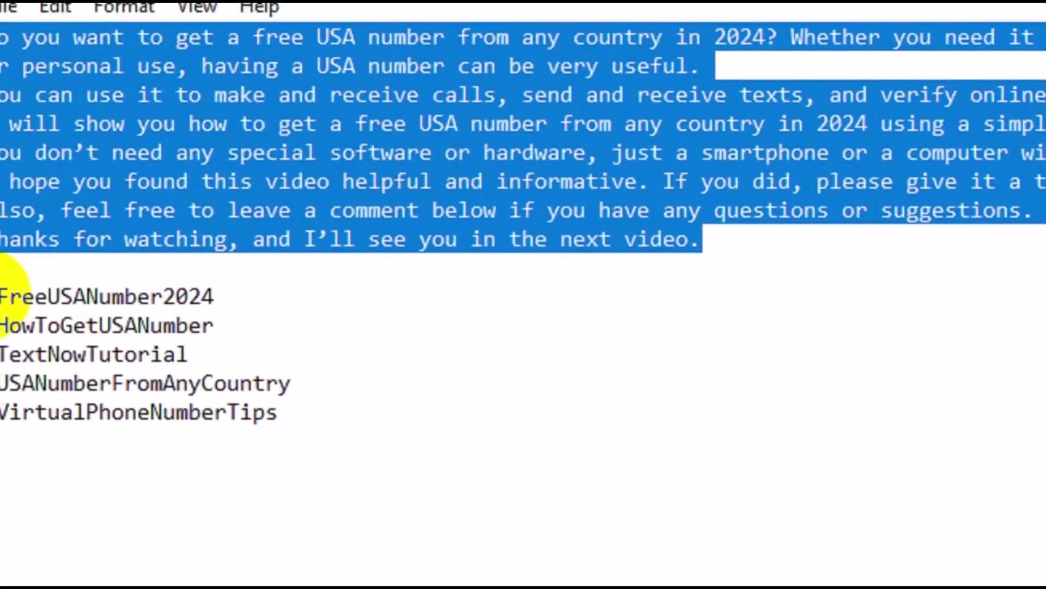
drag(0, 174, 118, 220)
drag(263, 389, 301, 427)
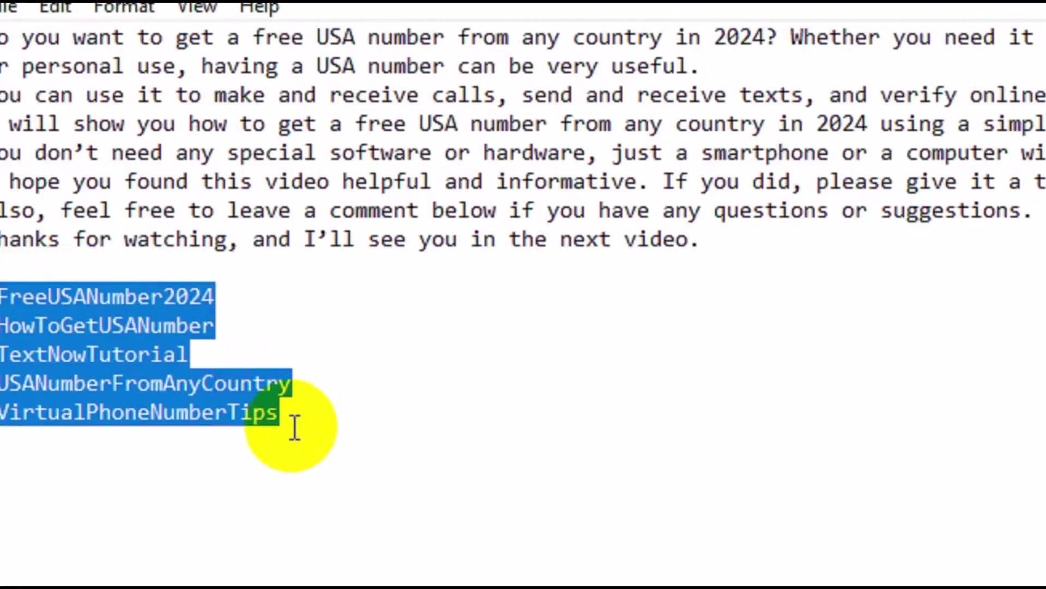
right_click(258, 424)
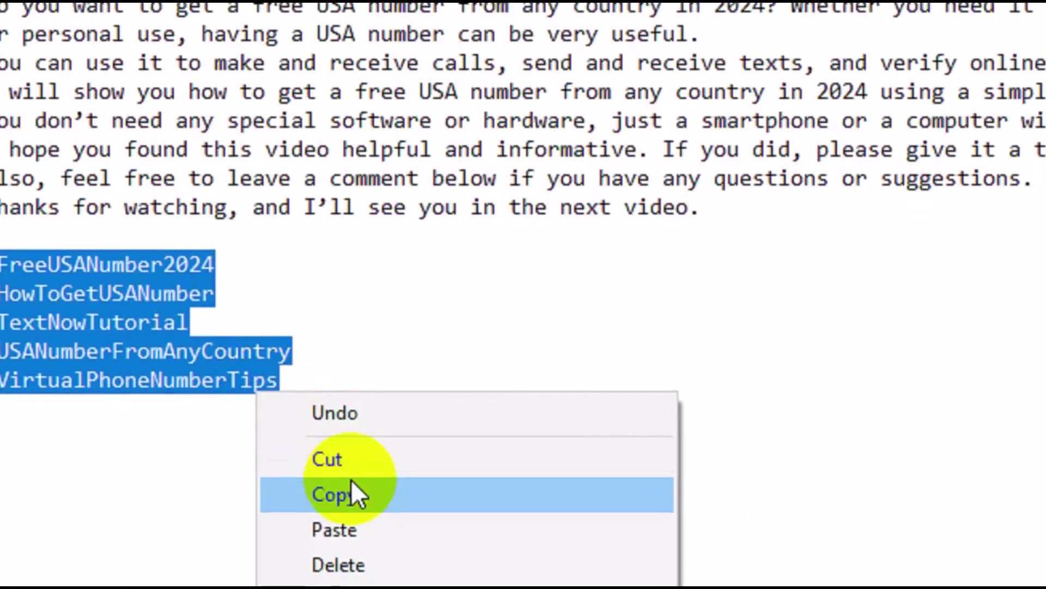
click(349, 526)
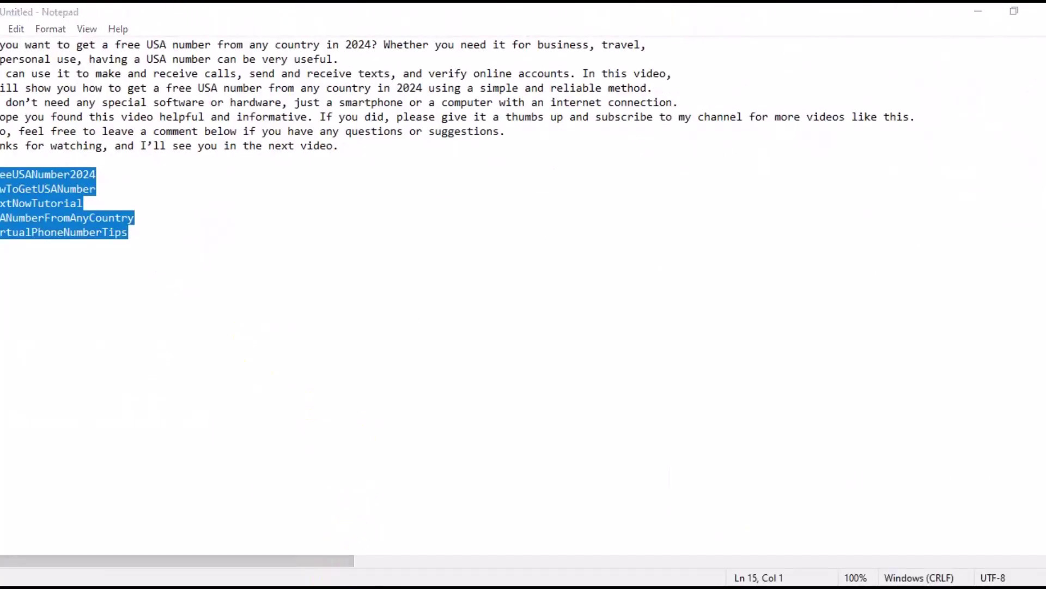
- Return to YouTube Studio and paste the hashtags on a new line at the end of the video description
key(alt+Tab)
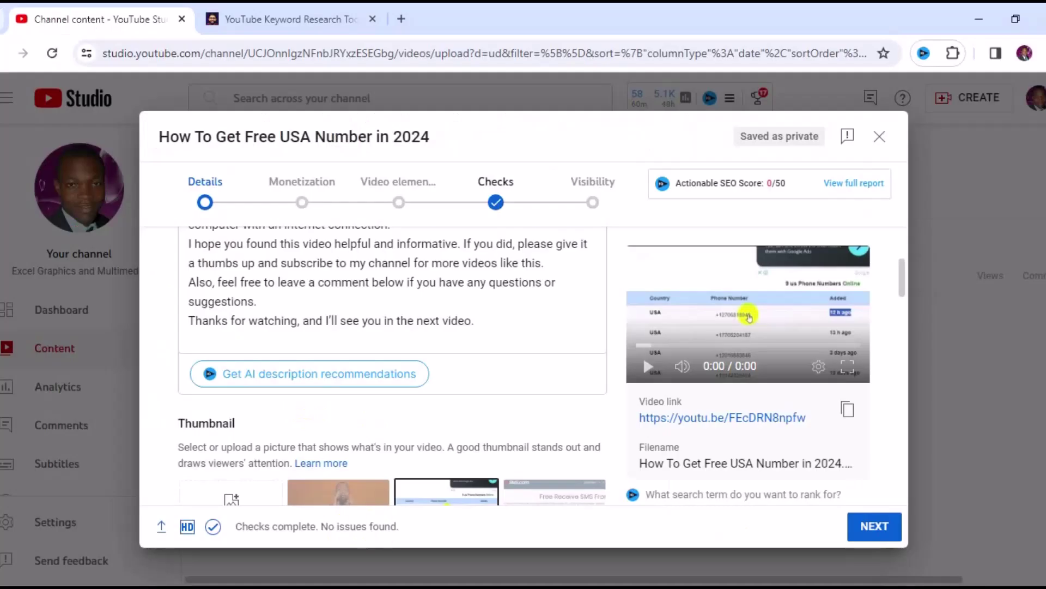
click(479, 326)
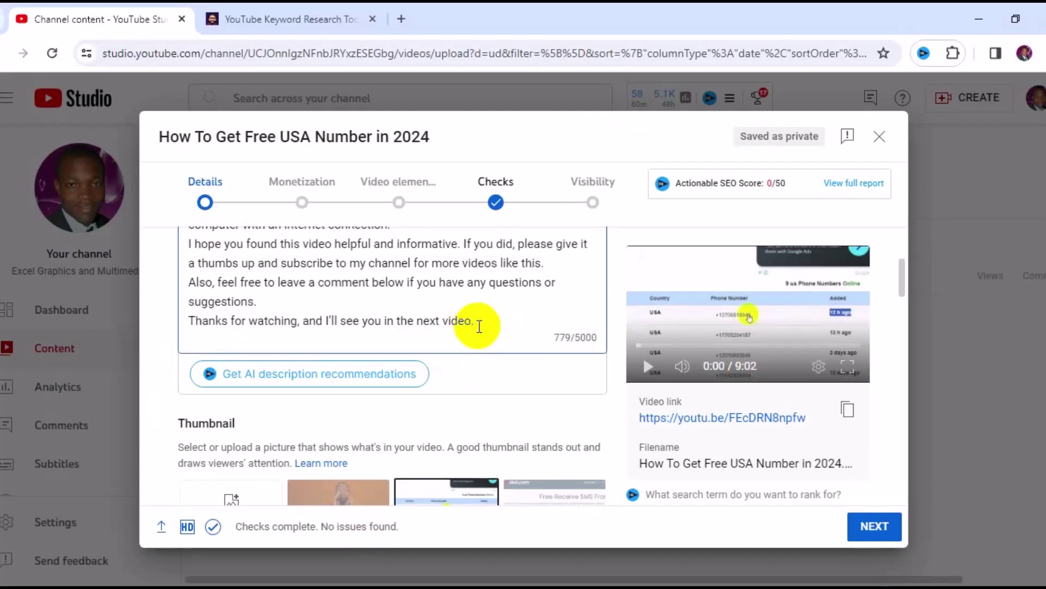
key(Return)
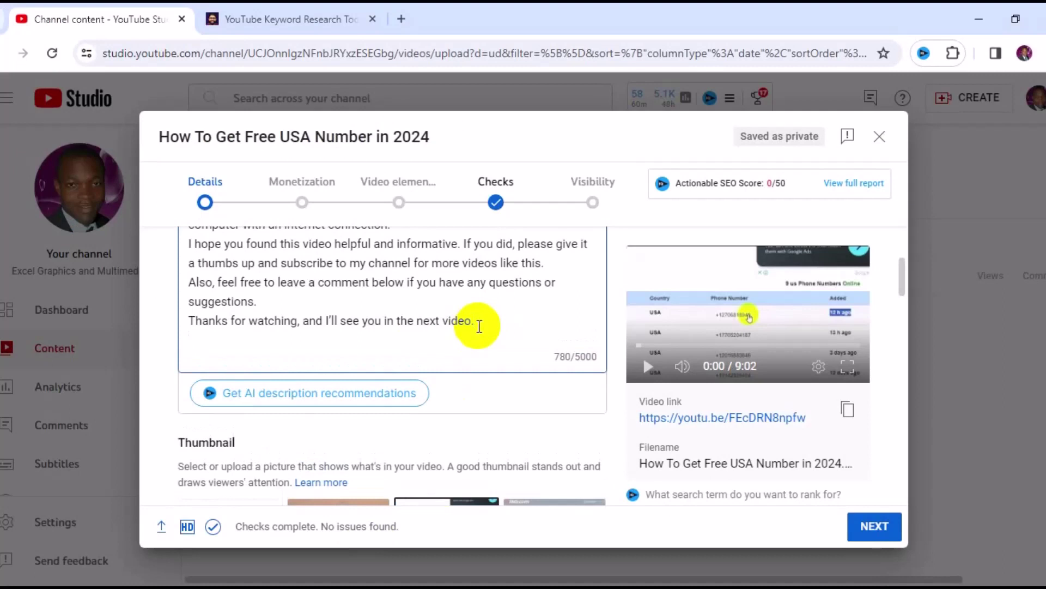
key(ctrl+v)
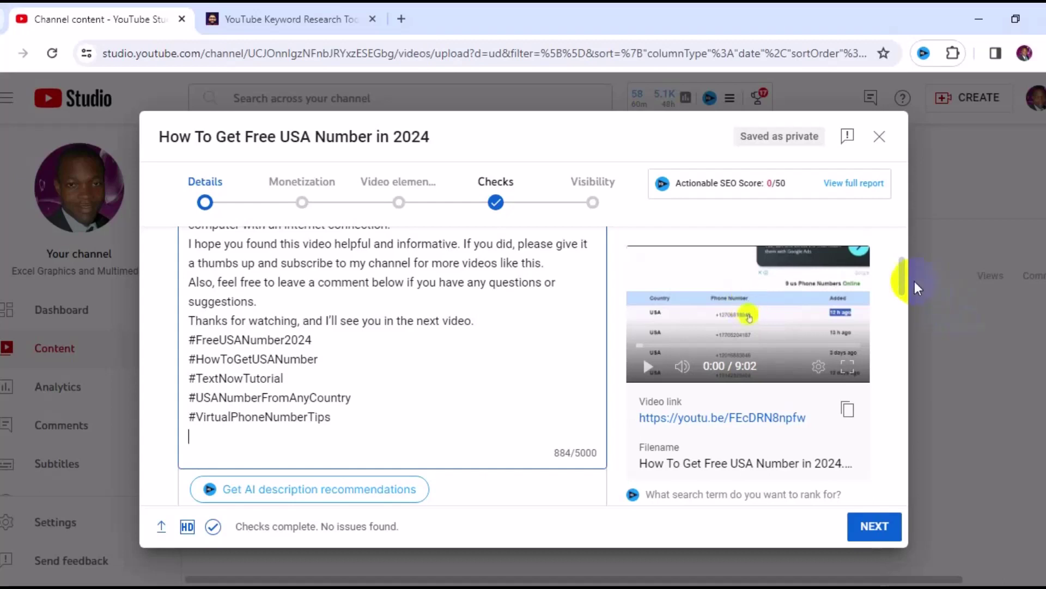
- Upload the image How-To-Get-Free-USA-Number-in-2024 from the Desktop as the video's custom thumbnail
scroll(905, 299, down, 1)
drag(904, 298, 907, 306)
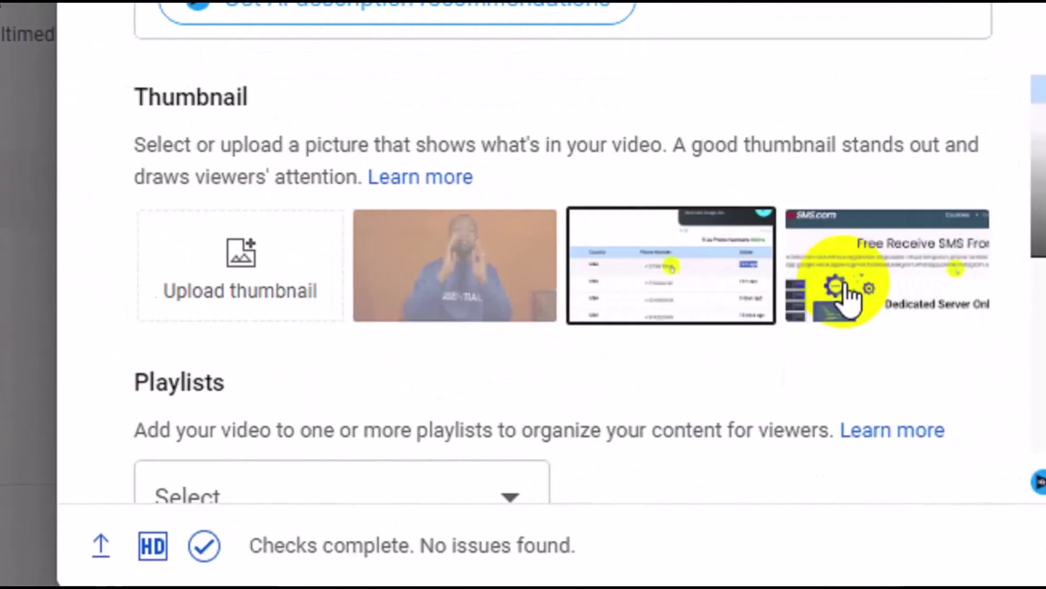
click(451, 298)
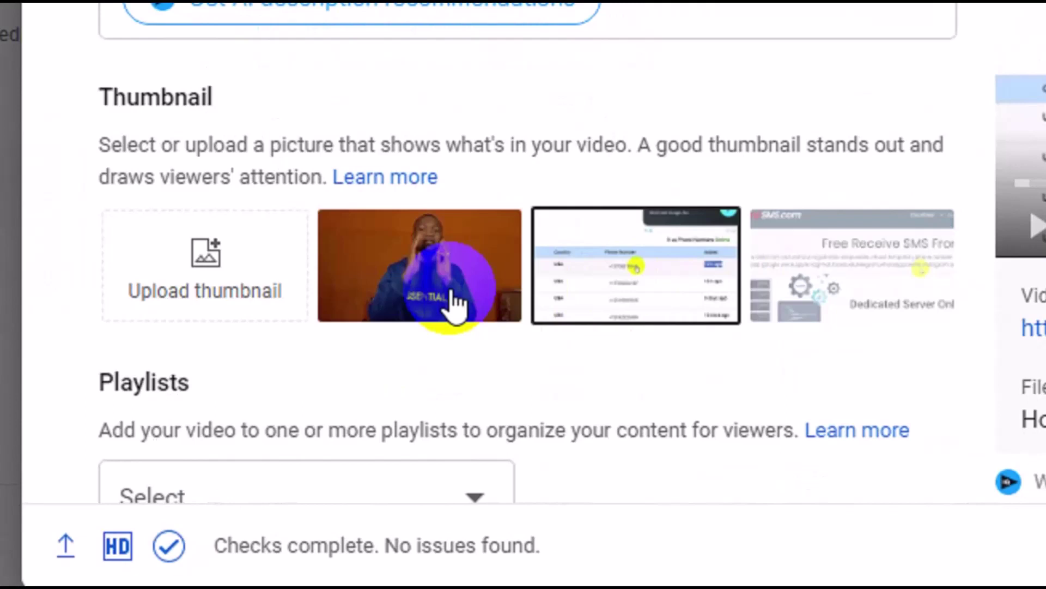
click(206, 292)
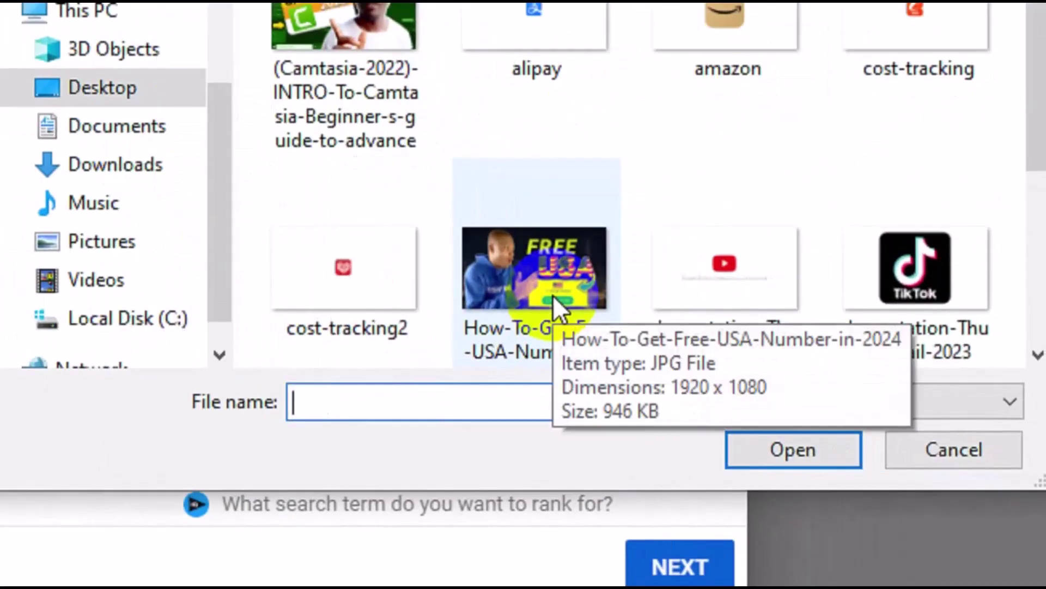
click(811, 390)
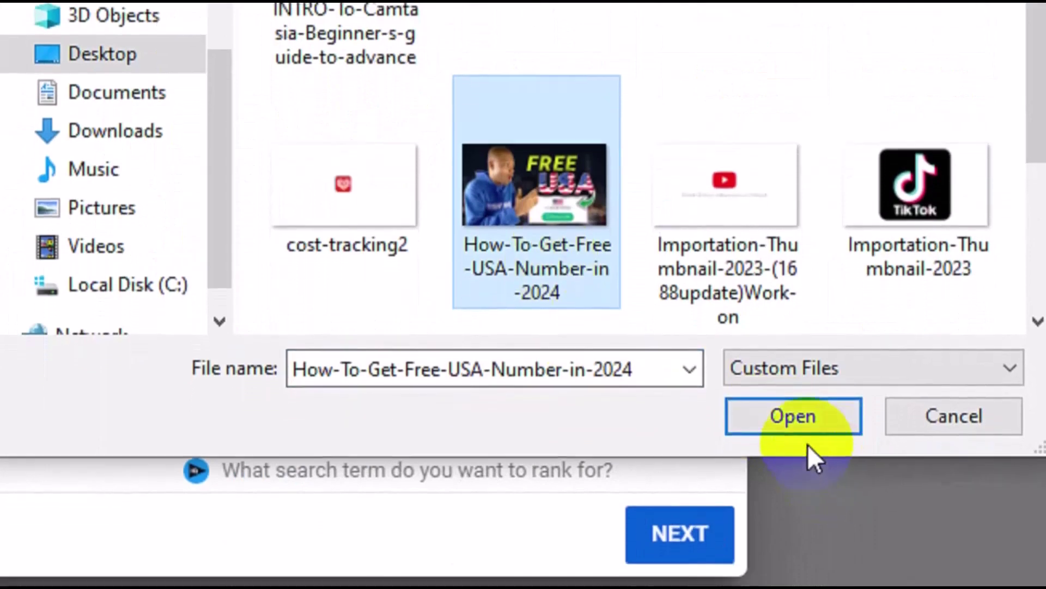
click(800, 449)
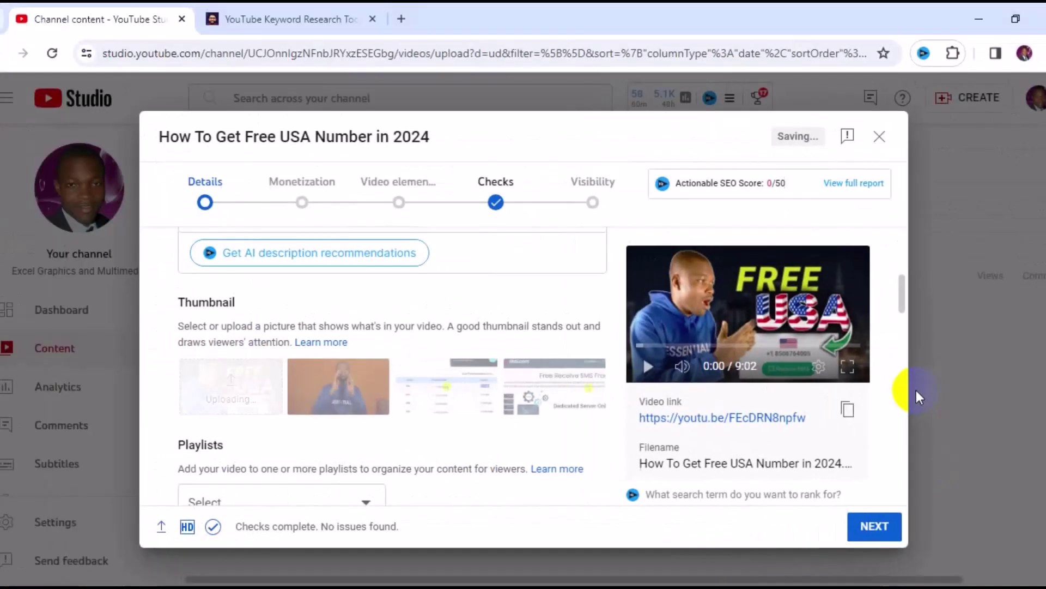
- Add the video to the "Free Phone Number Website!" playlist
drag(904, 305, 904, 316)
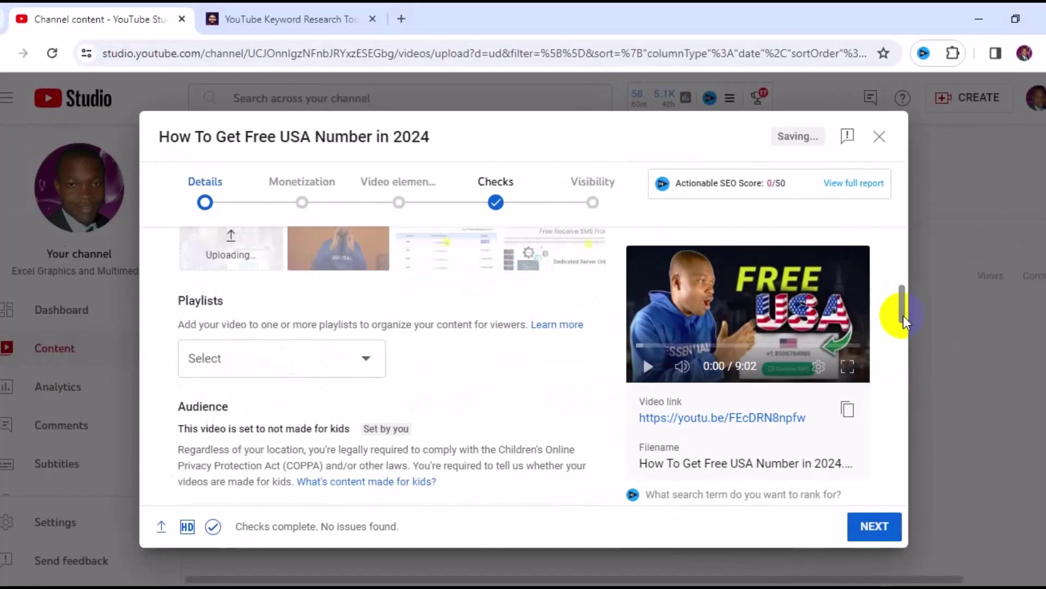
click(367, 359)
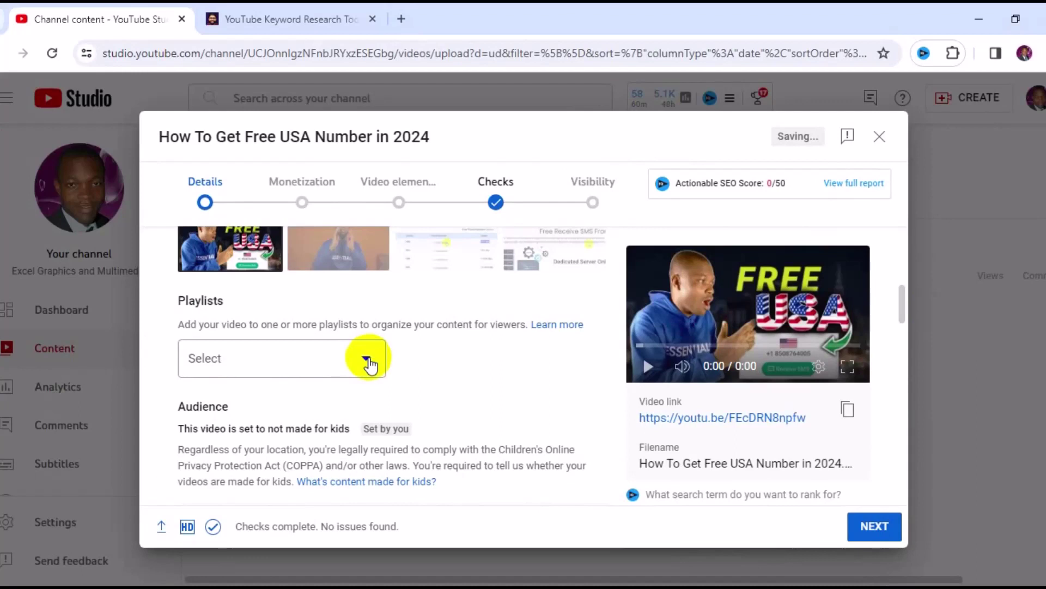
click(368, 361)
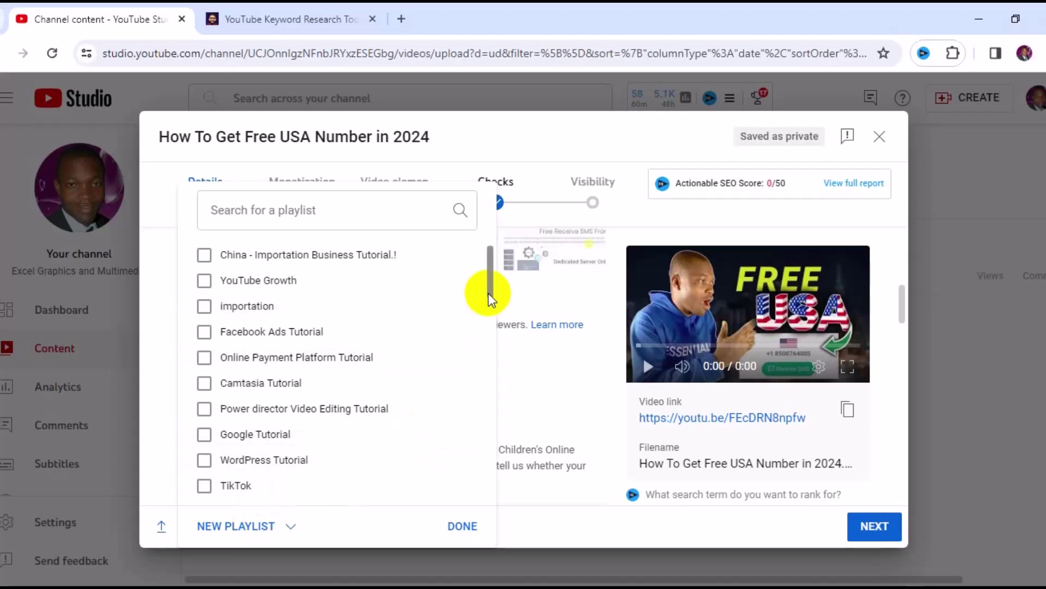
drag(488, 293, 492, 325)
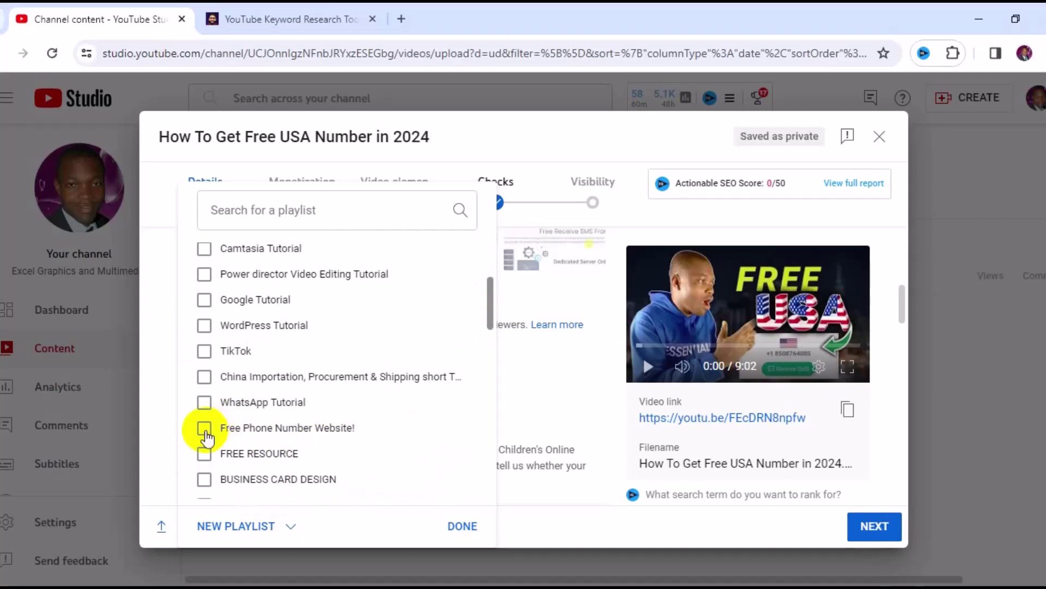
scroll(206, 436, up, 3)
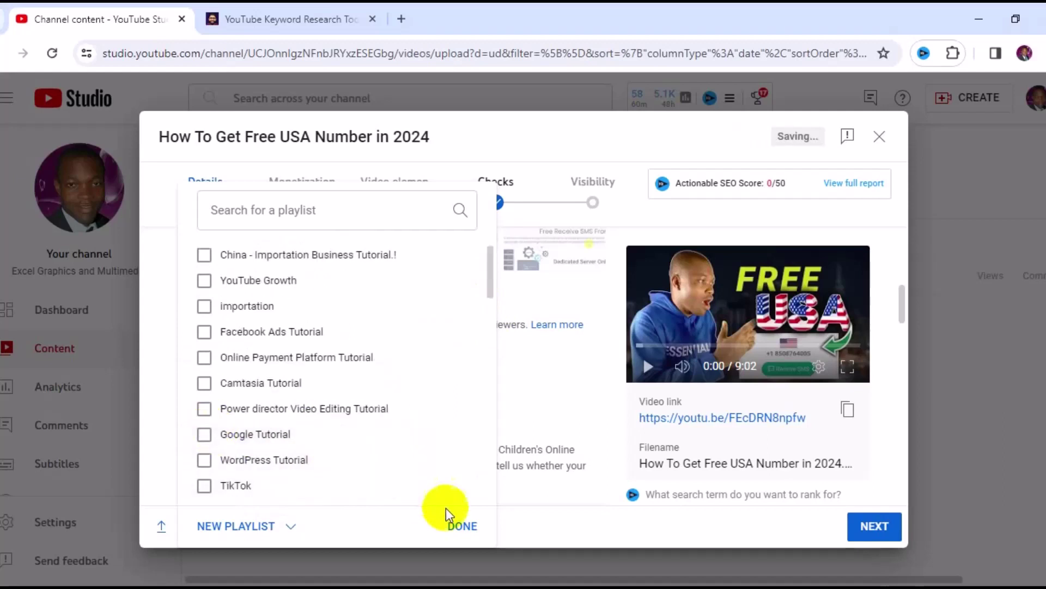
click(458, 526)
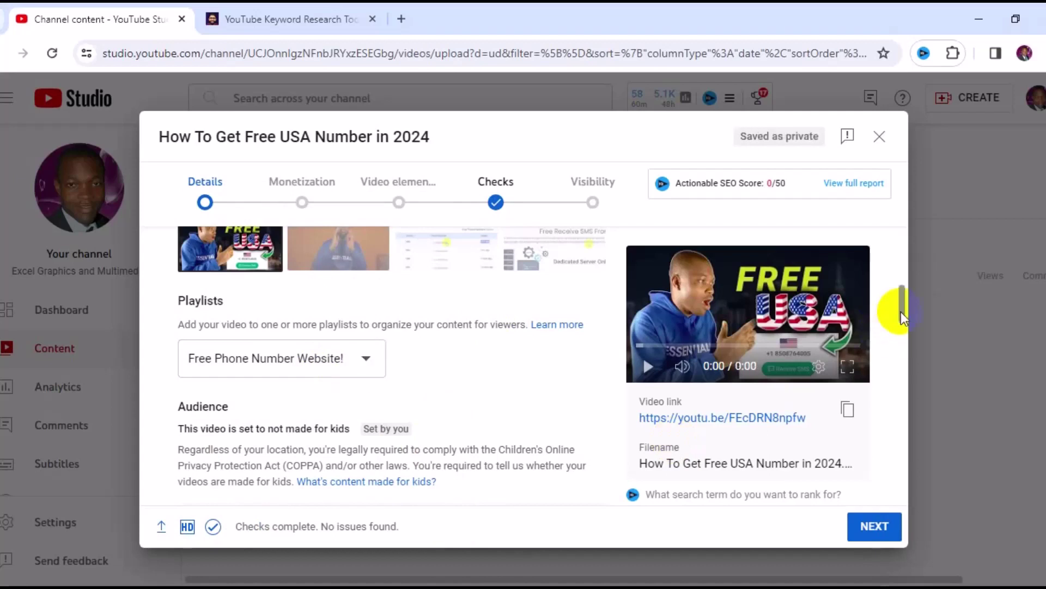
- Copy the full video title "How To Get Free USA Number in 2024" from the video's details
drag(900, 312, 567, 341)
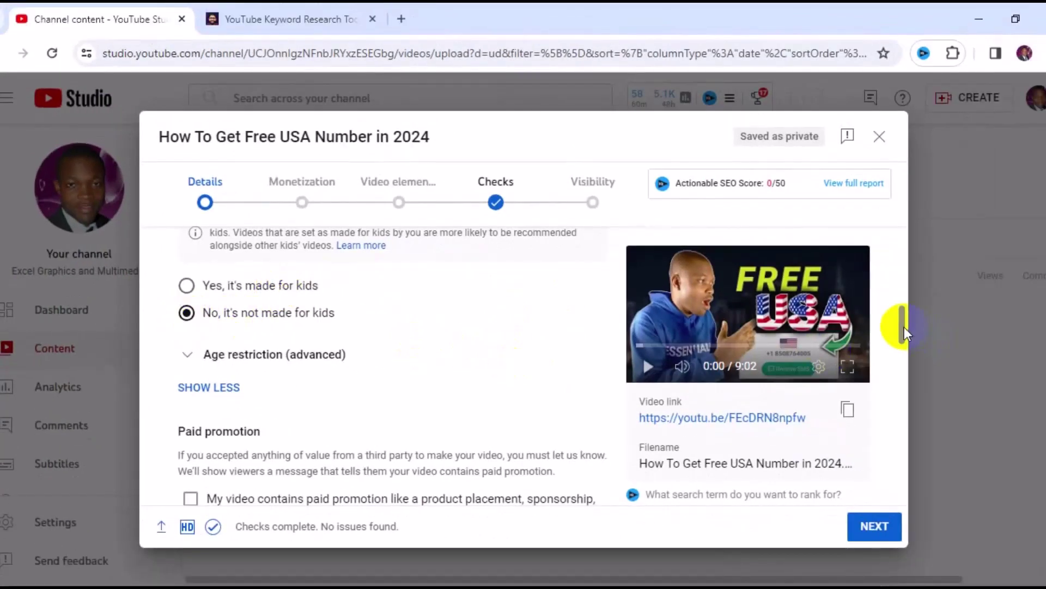
drag(904, 326, 910, 349)
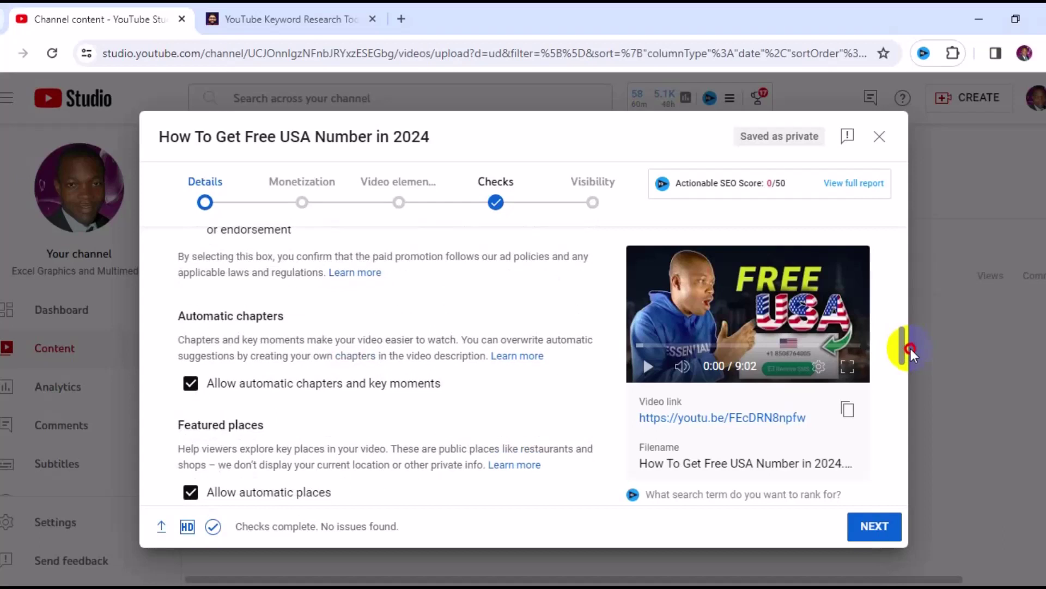
drag(911, 348, 409, 345)
click(409, 344)
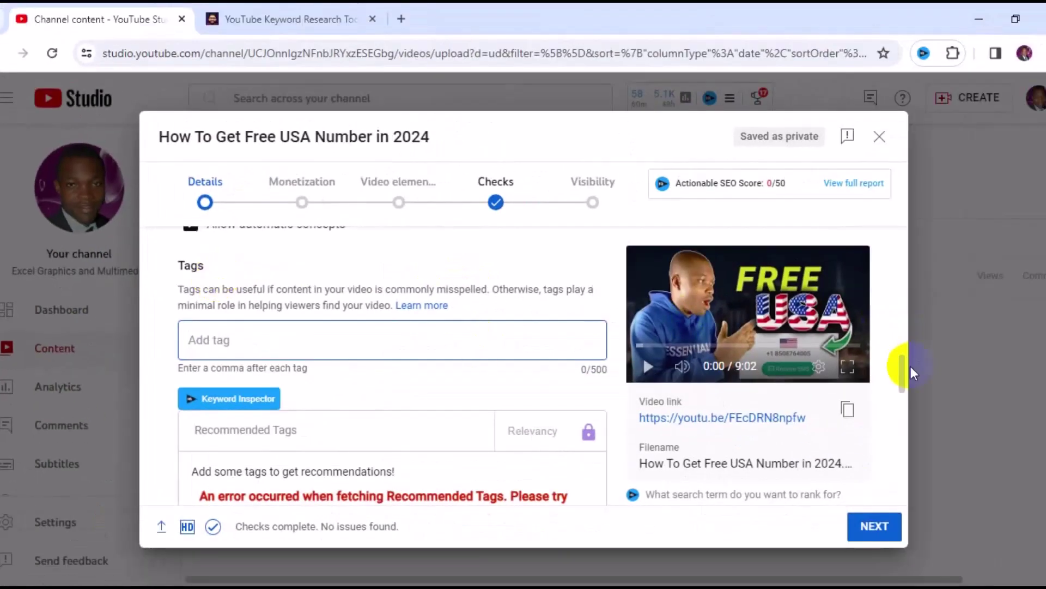
drag(903, 369, 898, 224)
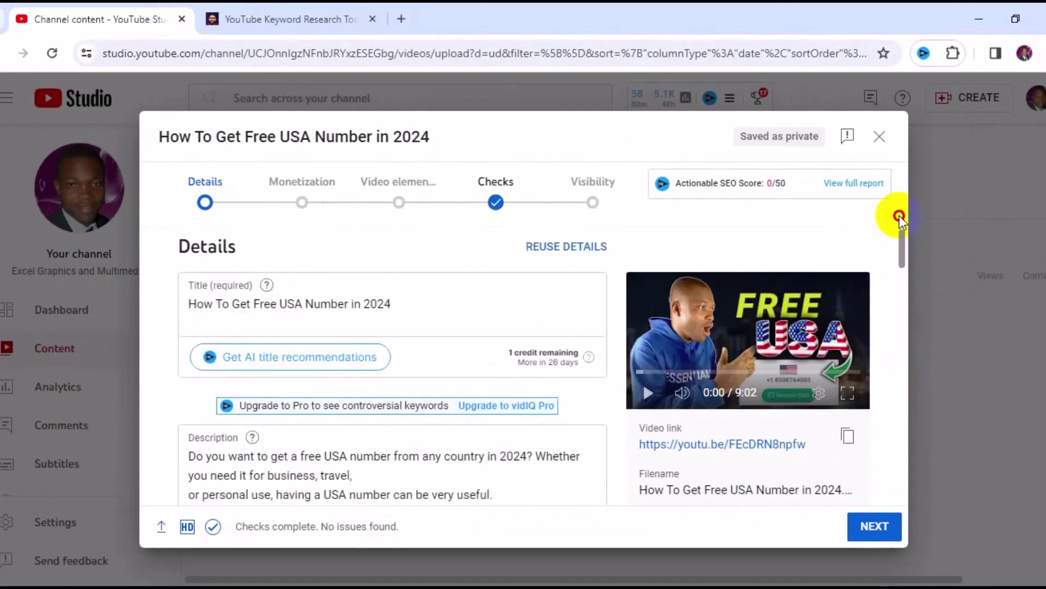
click(433, 300)
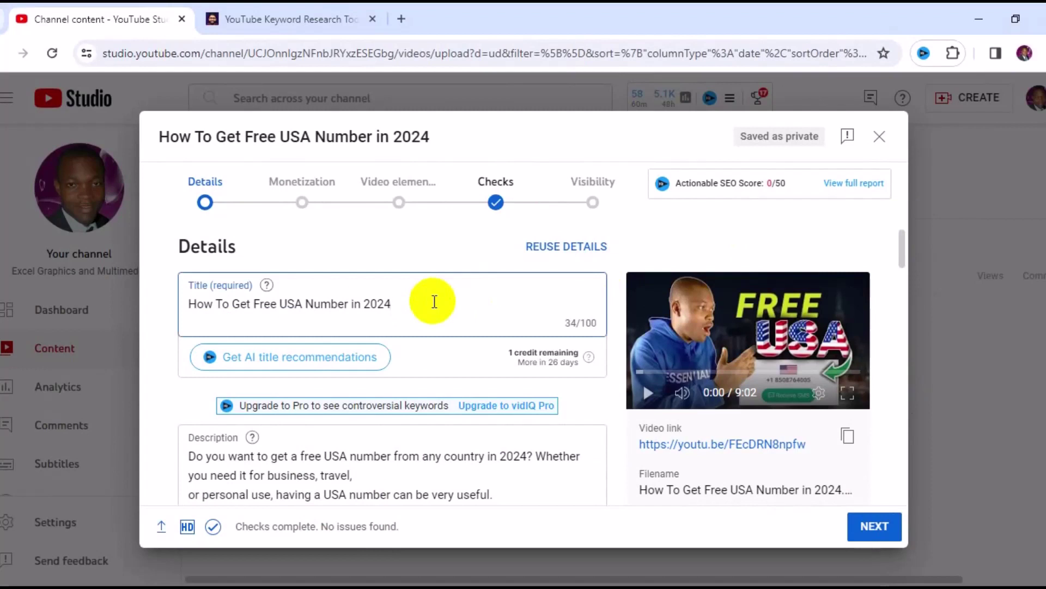
key(ctrl+a)
key(ctrl+c)
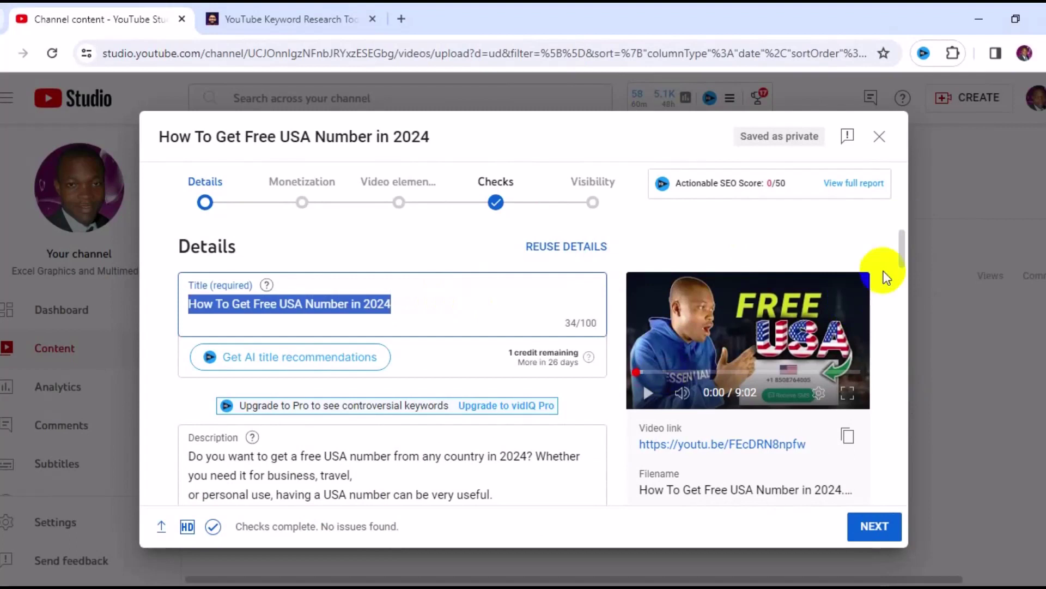
- Paste the copied title "How To Get Free USA Number in 2024" as the video's first tag
click(907, 256)
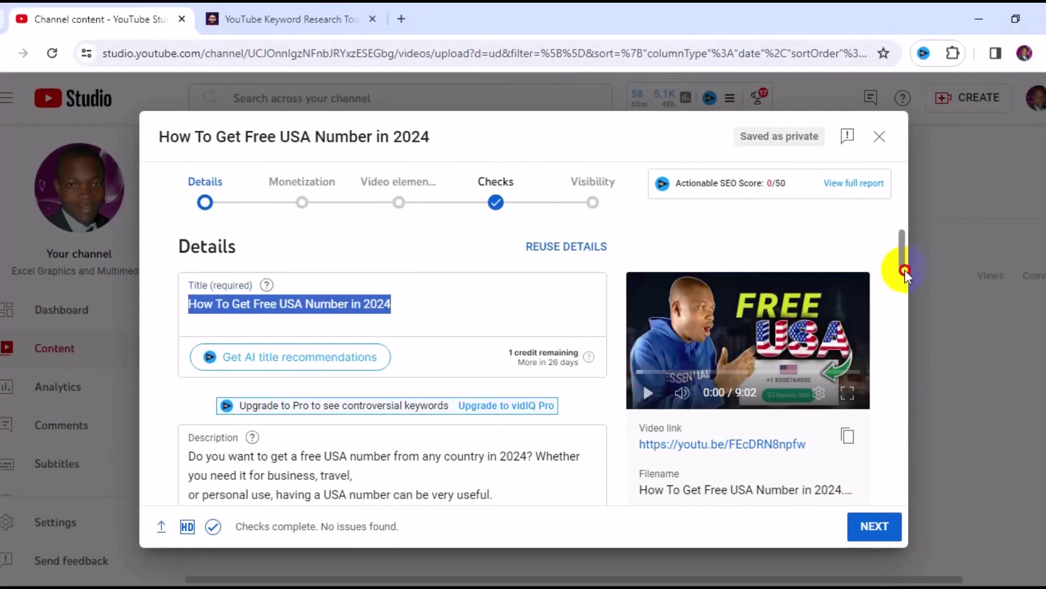
drag(903, 253, 915, 380)
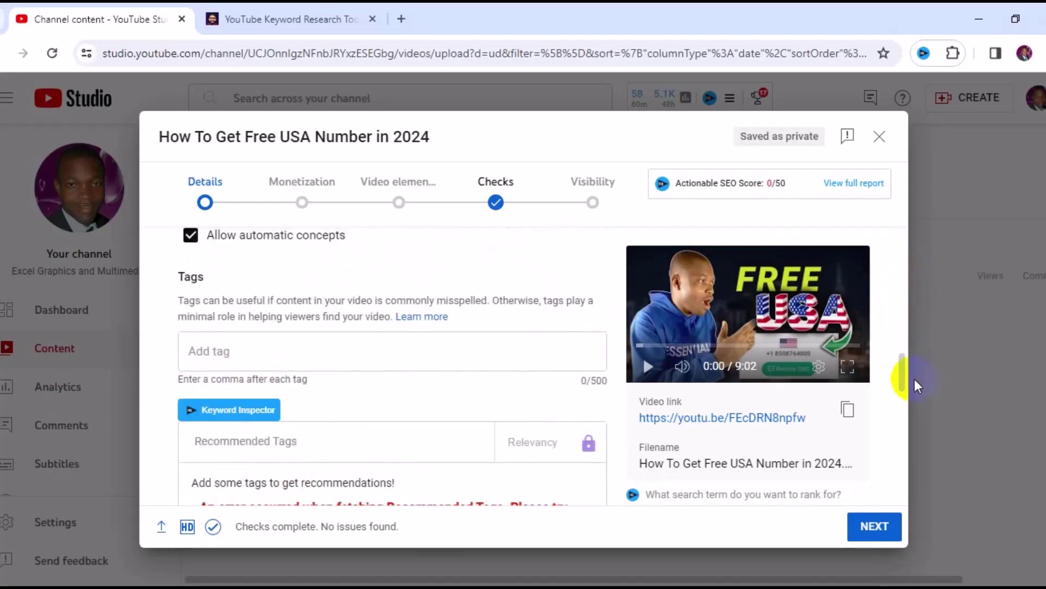
click(497, 355)
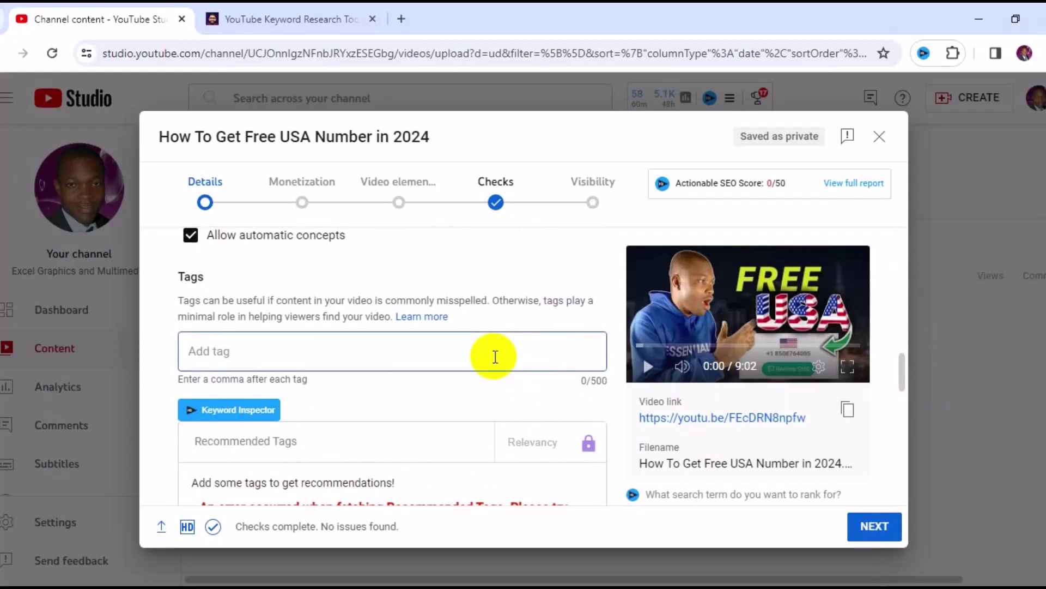
key(ctrl+v)
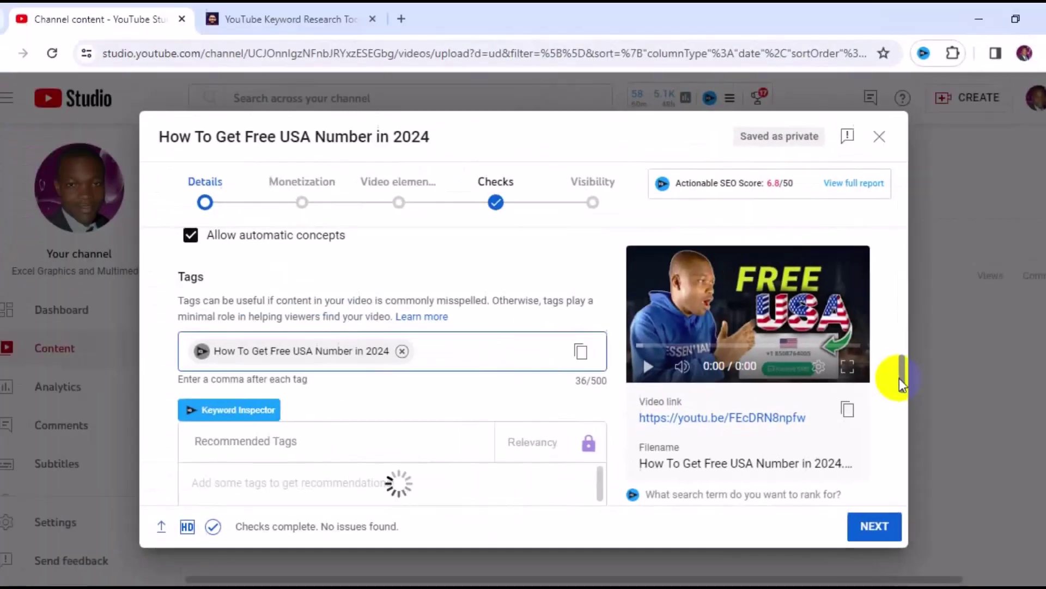
- Copy the hashtag #FreeUSANumber2024 from the end of the description and add it to the video's tags
drag(900, 377, 901, 272)
drag(191, 391, 319, 393)
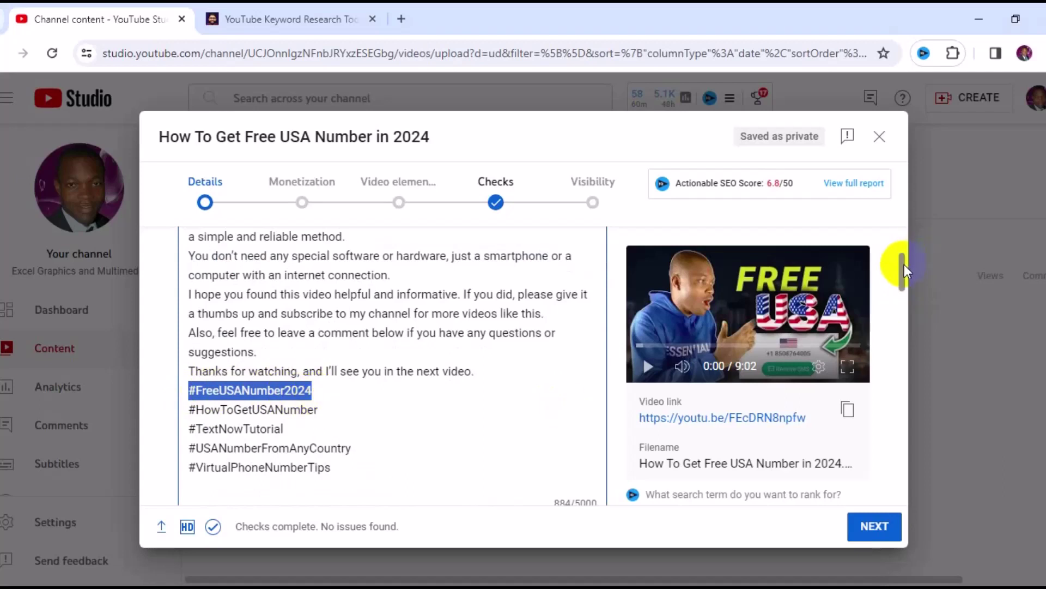
click(907, 396)
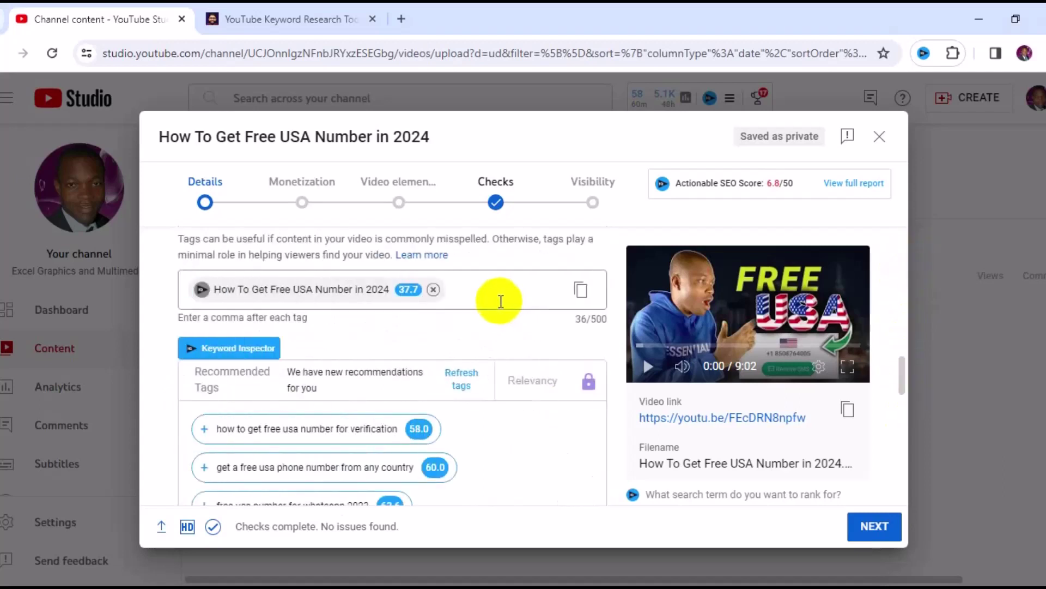
click(501, 301)
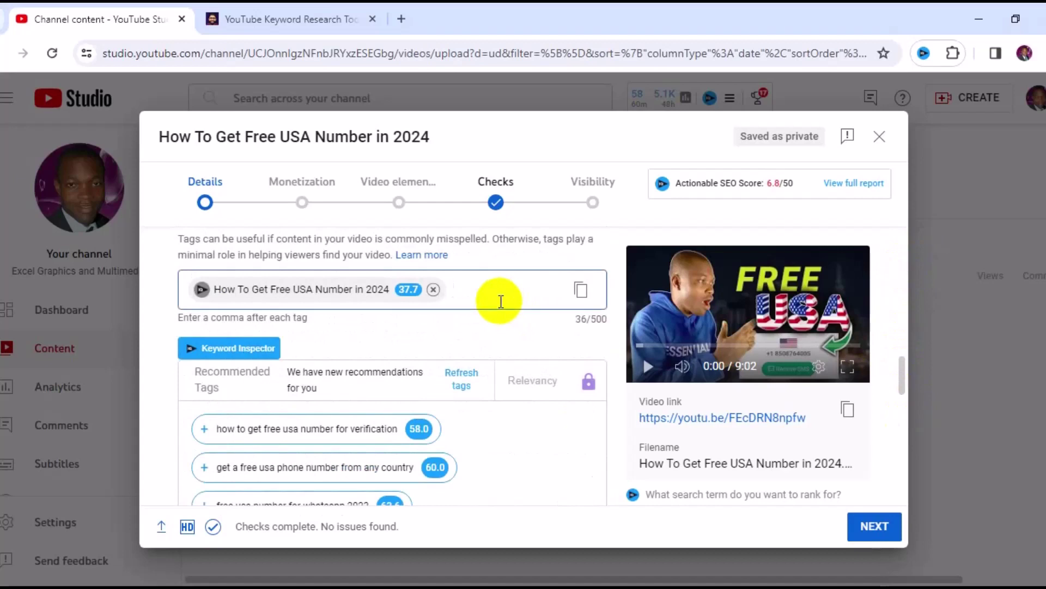
text(#FreeUSANumber2024)
- Copy the hashtag #HowToGetUSANumber from the description and add it as another video tag
click(903, 364)
drag(903, 364, 901, 249)
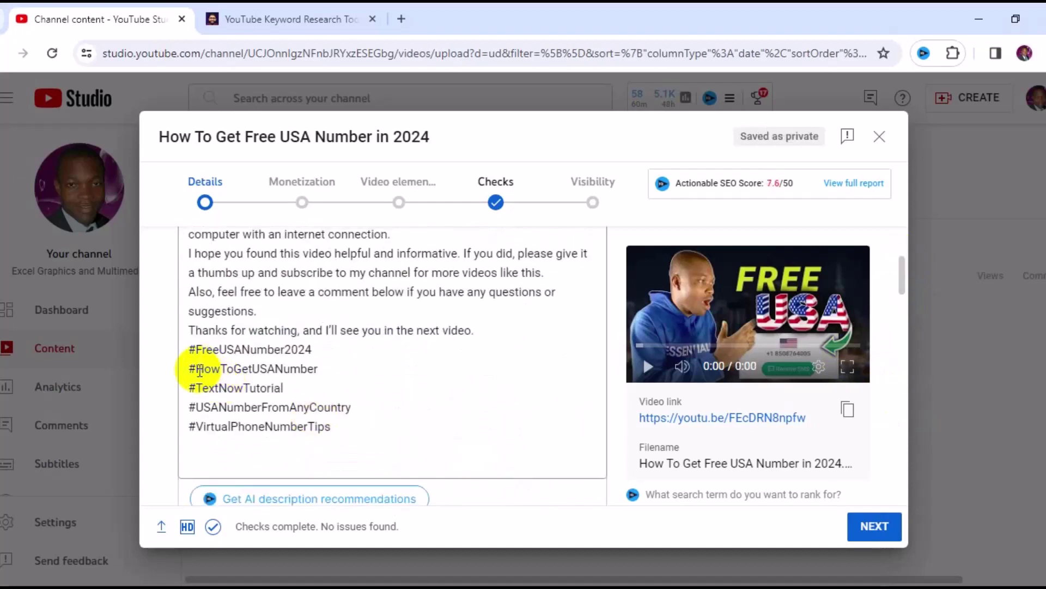
drag(190, 369, 327, 368)
key(ctrl+c)
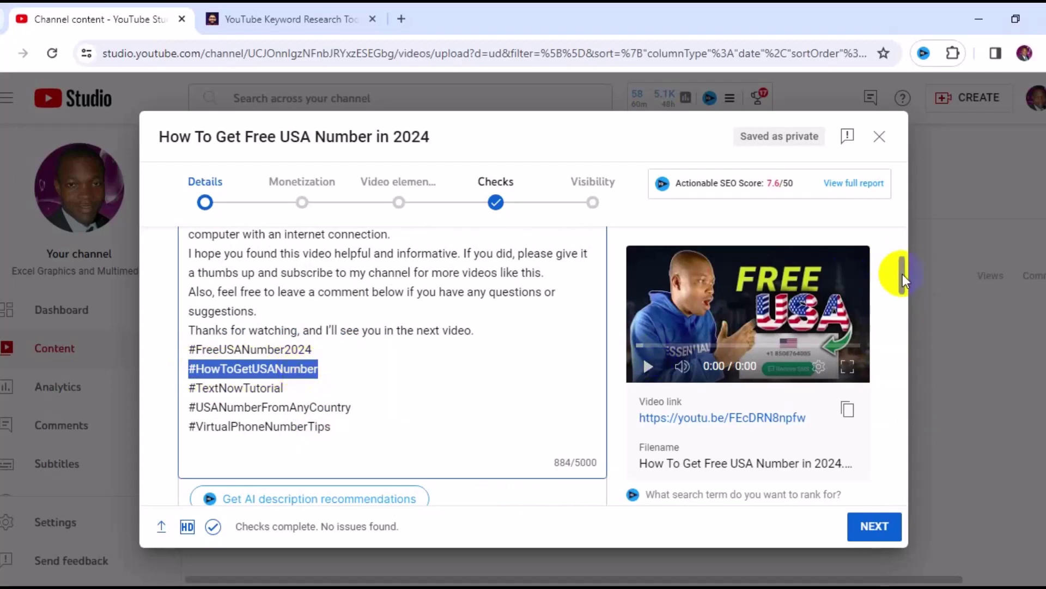
scroll(909, 354, down, 2)
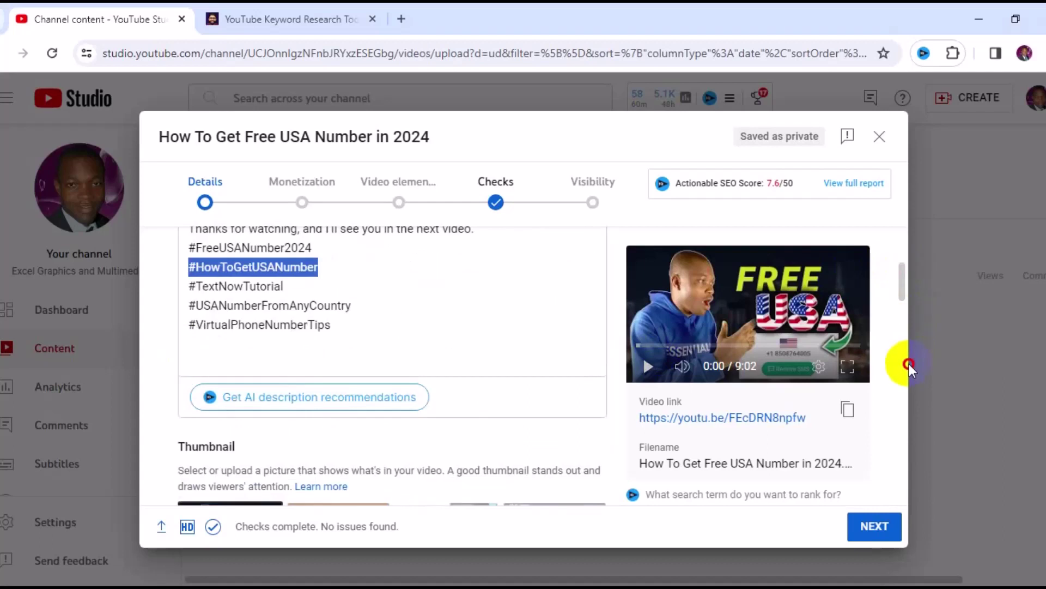
scroll(909, 369, down, 5)
click(415, 413)
key(ctrl+v)
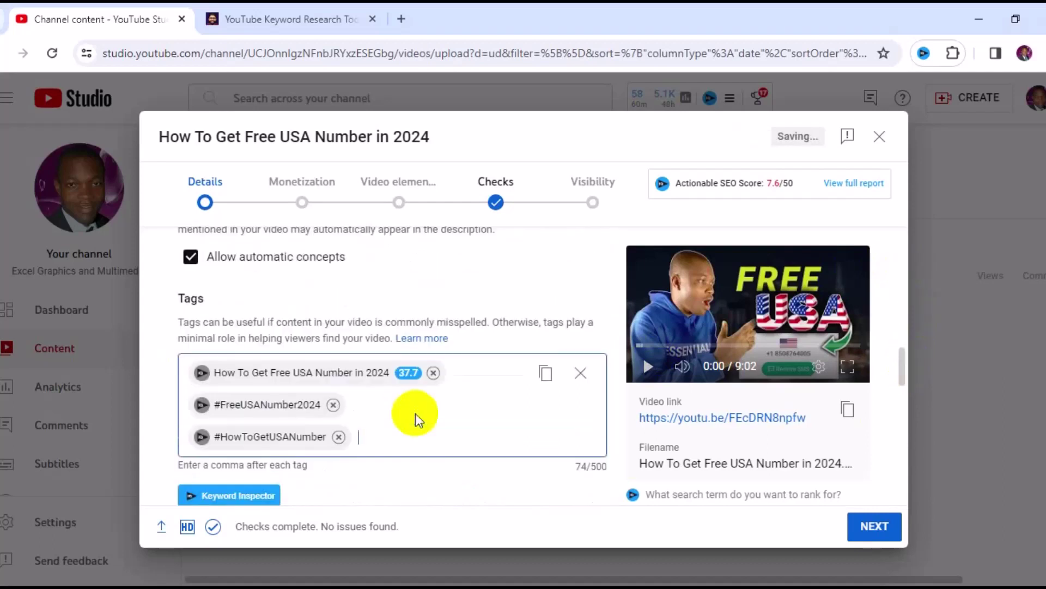
- Copy the last description hashtag, #VirtualPhoneNumberTips, and add it to the video's tags
drag(904, 366, 910, 280)
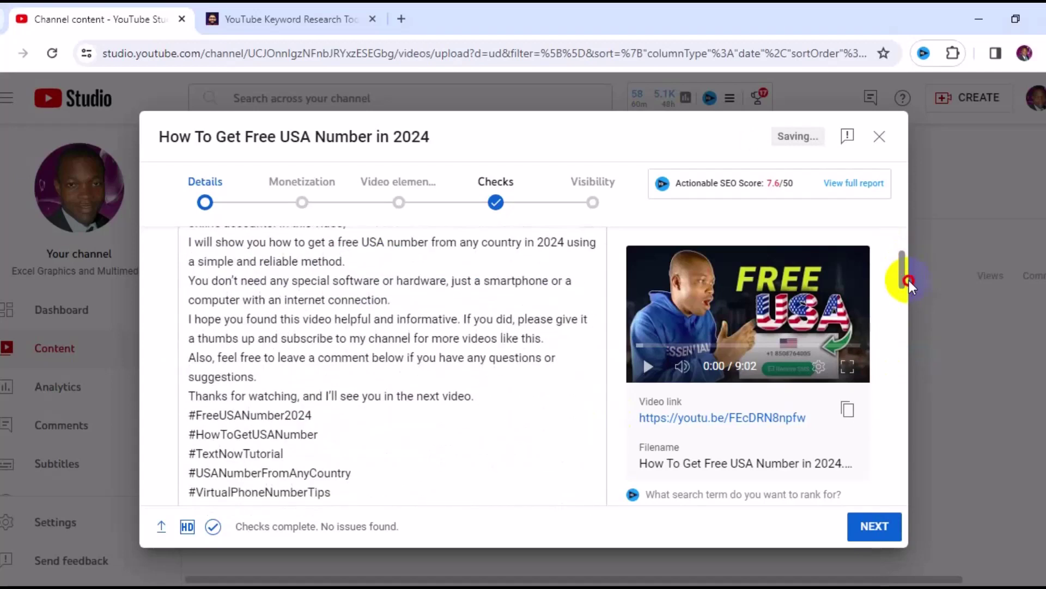
scroll(465, 486, down, 3)
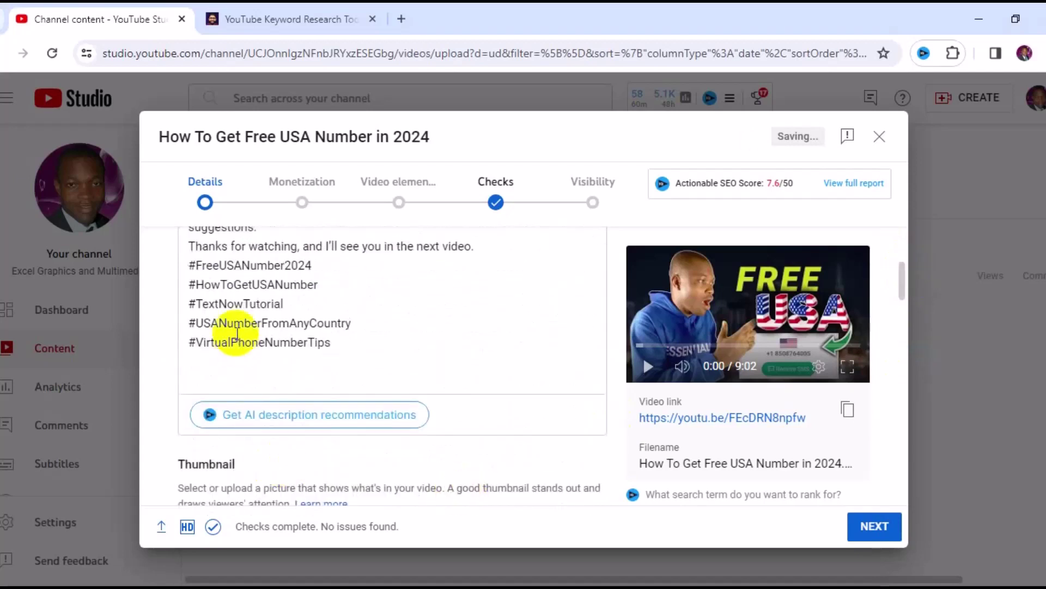
drag(188, 342, 221, 344)
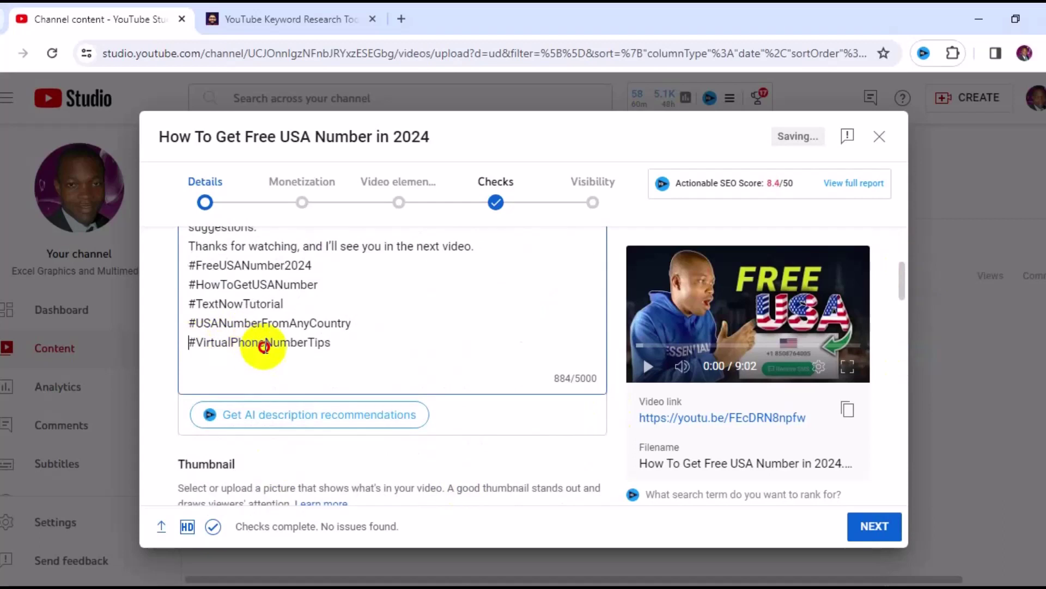
drag(355, 350, 357, 350)
key(ctrl+c)
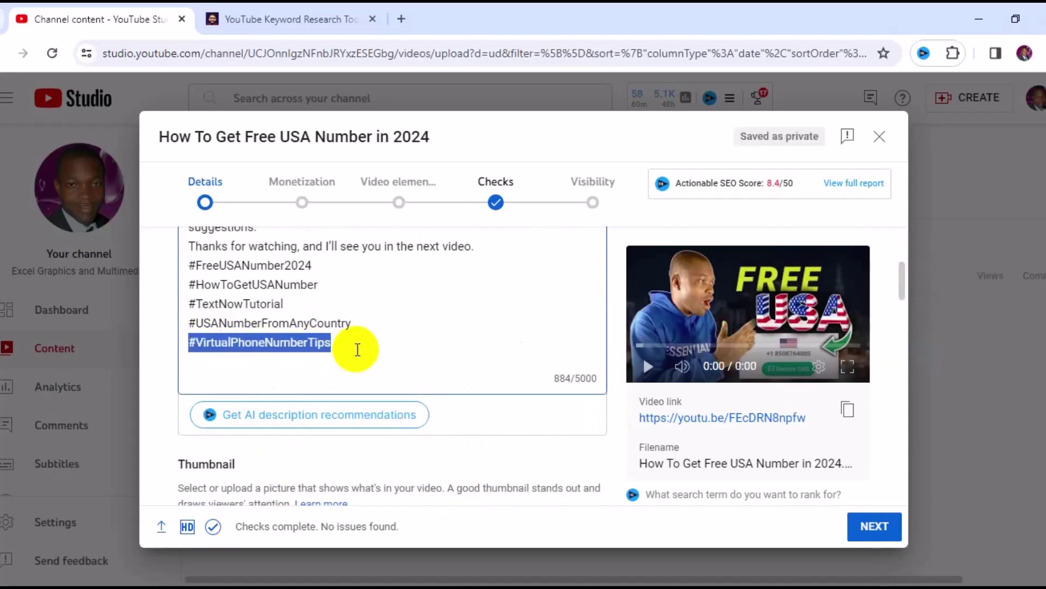
click(903, 289)
drag(914, 357, 913, 378)
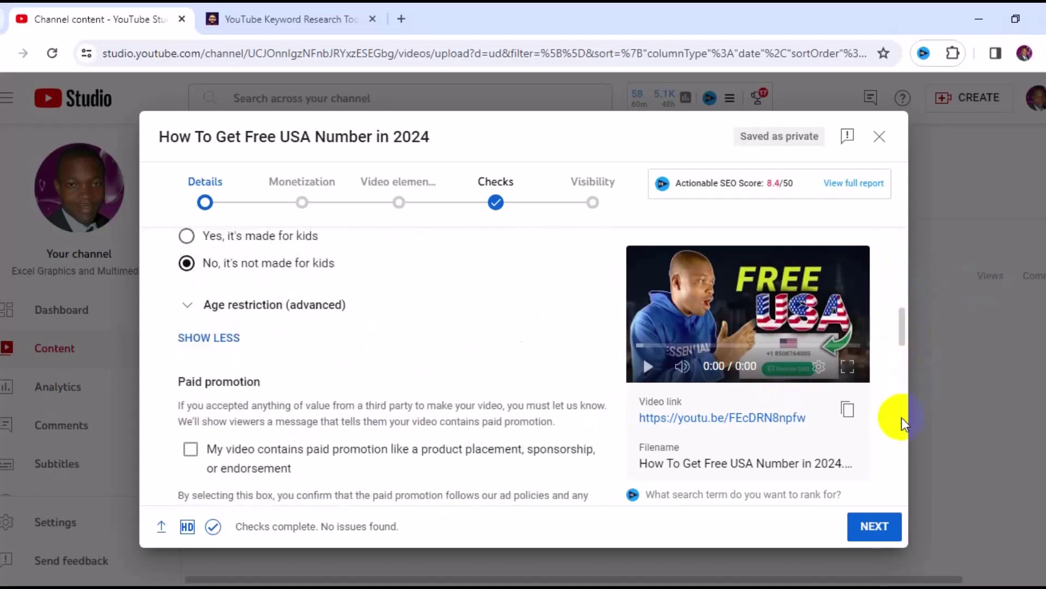
scroll(905, 423, down, 4)
scroll(905, 423, down, 8)
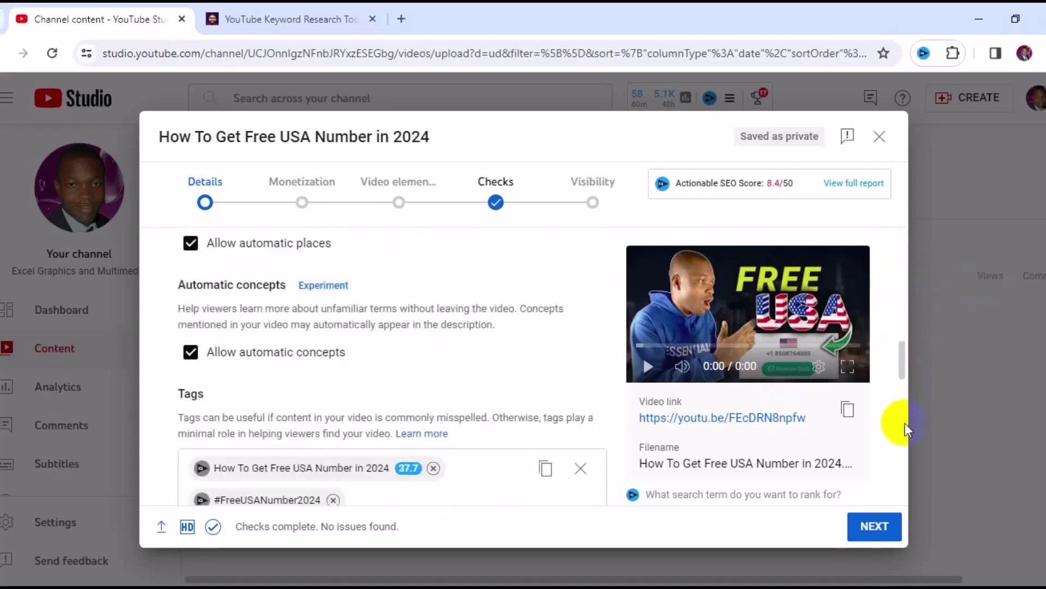
key(ctrl+v)
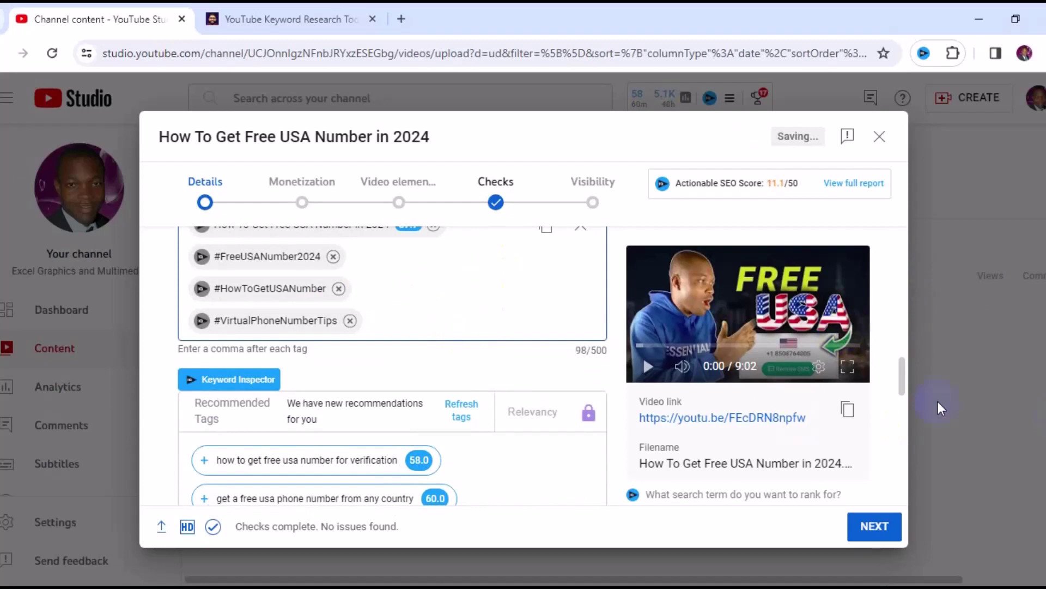
- Add the recommended tags "how to get free usa number for verification" and "get a free usa phone number from any country" to the video
drag(905, 374, 905, 376)
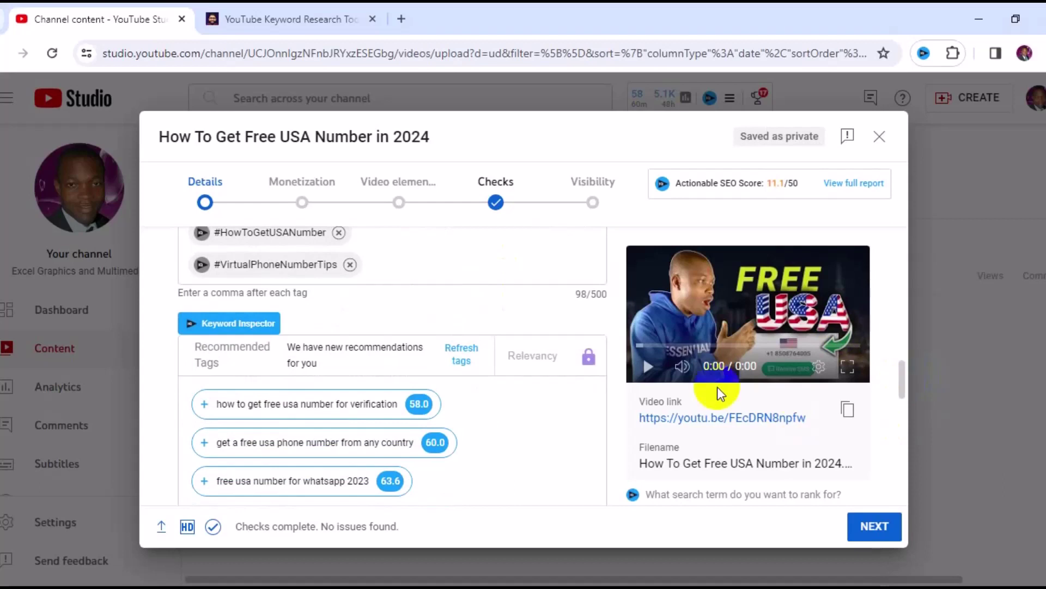
mouse_move(214, 413)
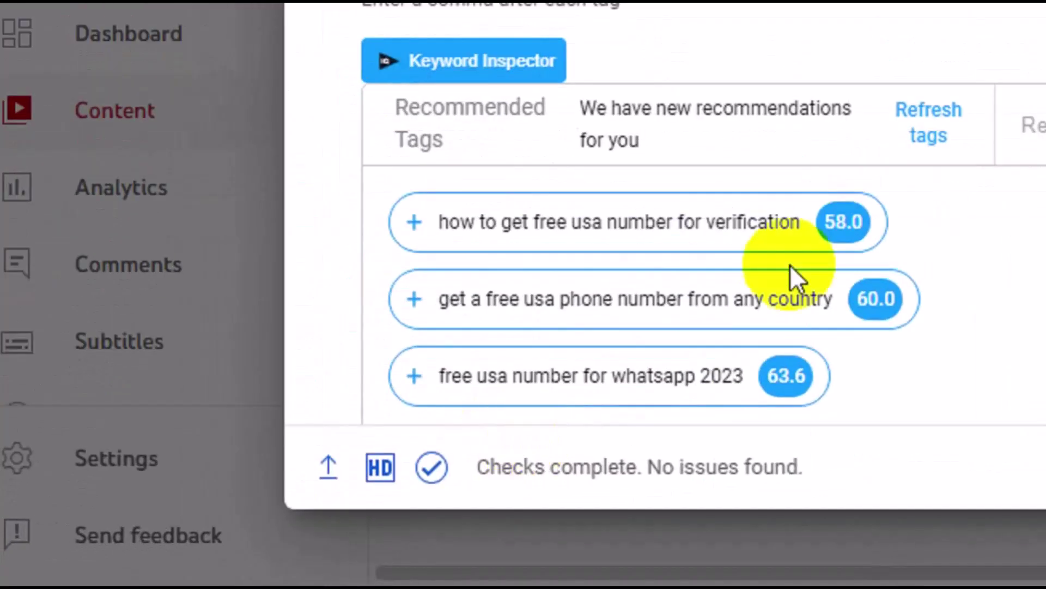
mouse_move(593, 309)
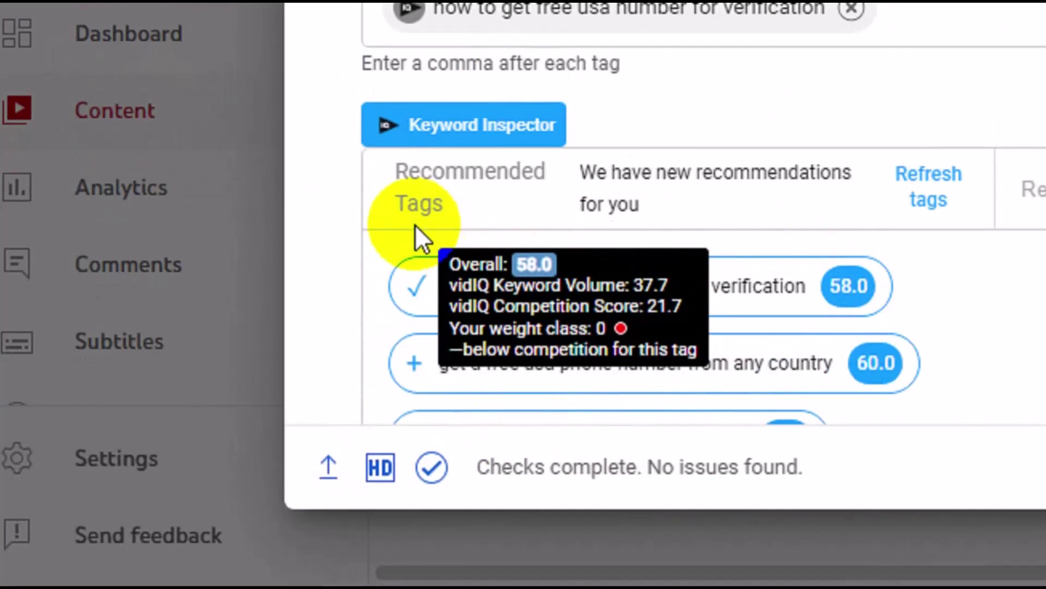
mouse_move(423, 381)
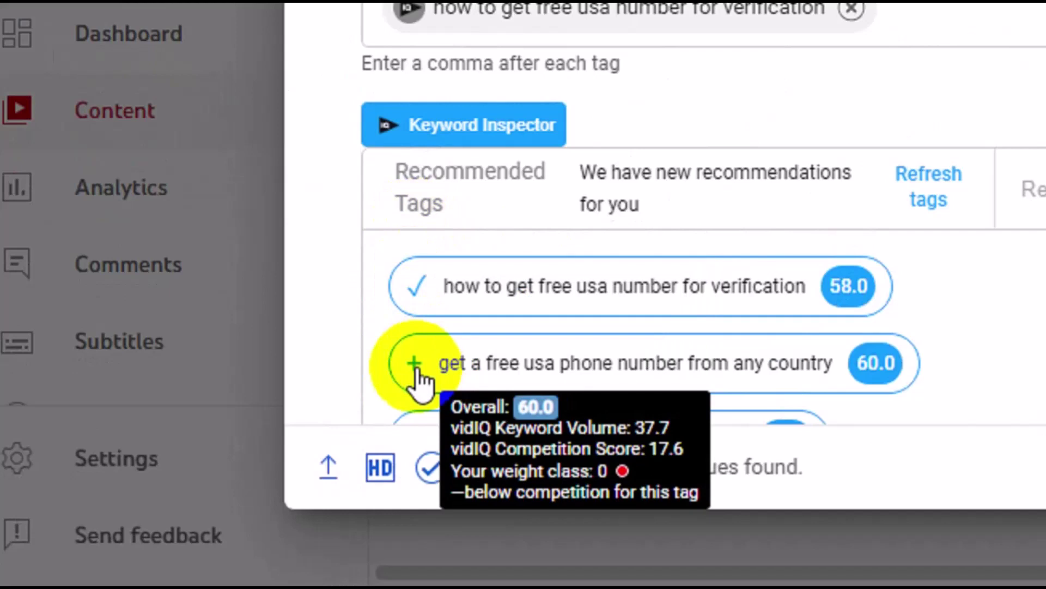
click(415, 365)
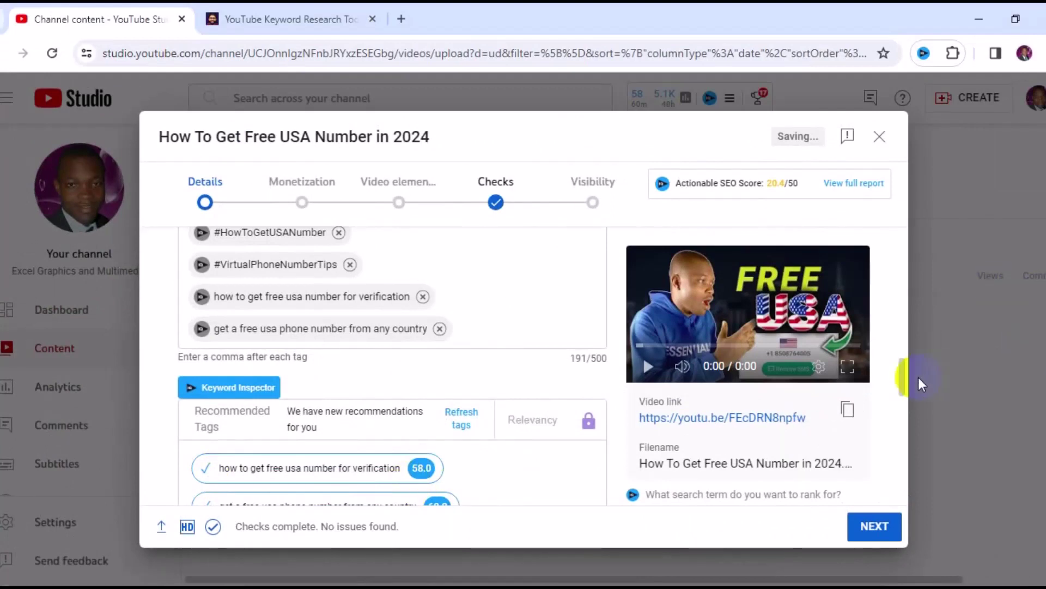
- Add the recommended tag "free usa number for whatsapp 2023" to the video's tags
drag(903, 384, 904, 391)
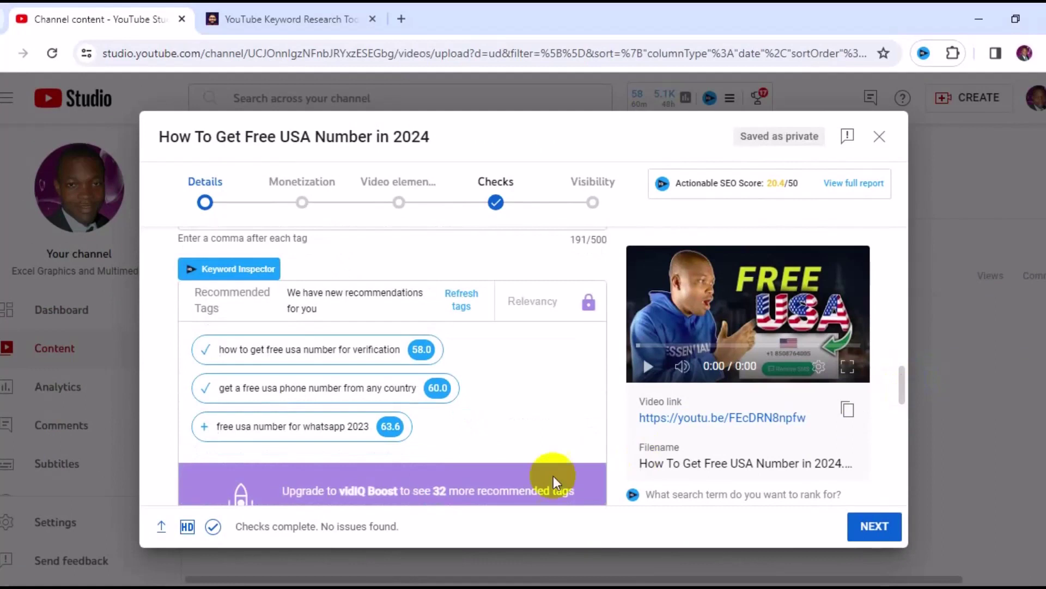
mouse_move(293, 438)
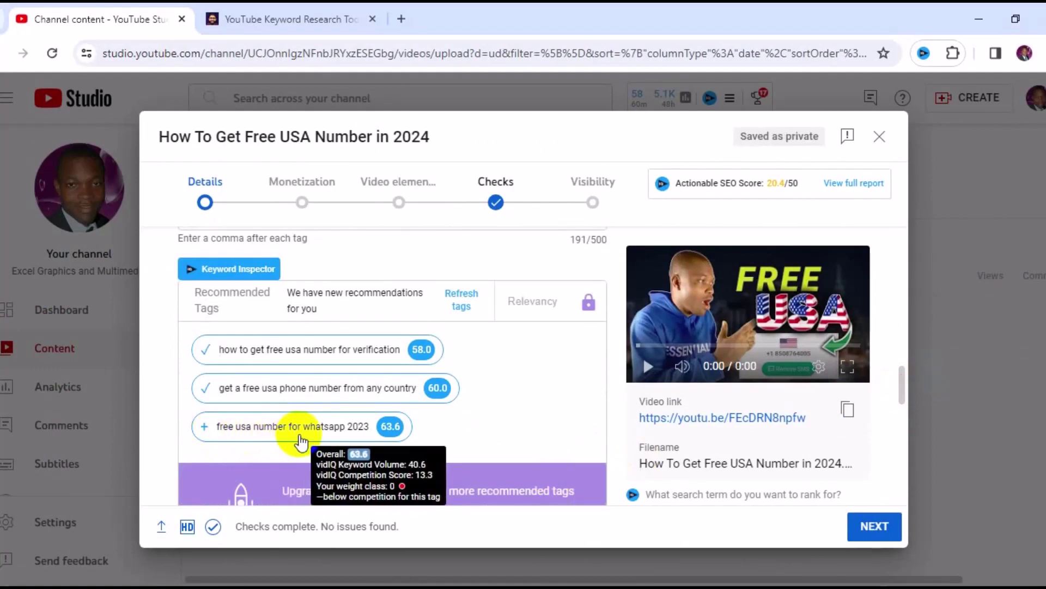
click(205, 427)
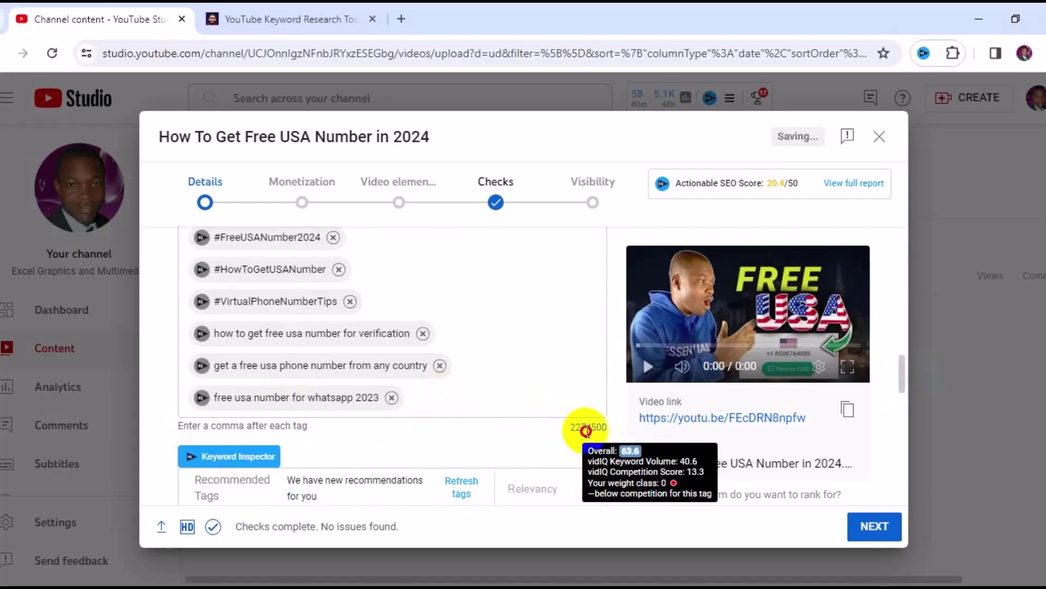
- Check the tags' character count against its limit and return to the tag entry field
double_click(577, 428)
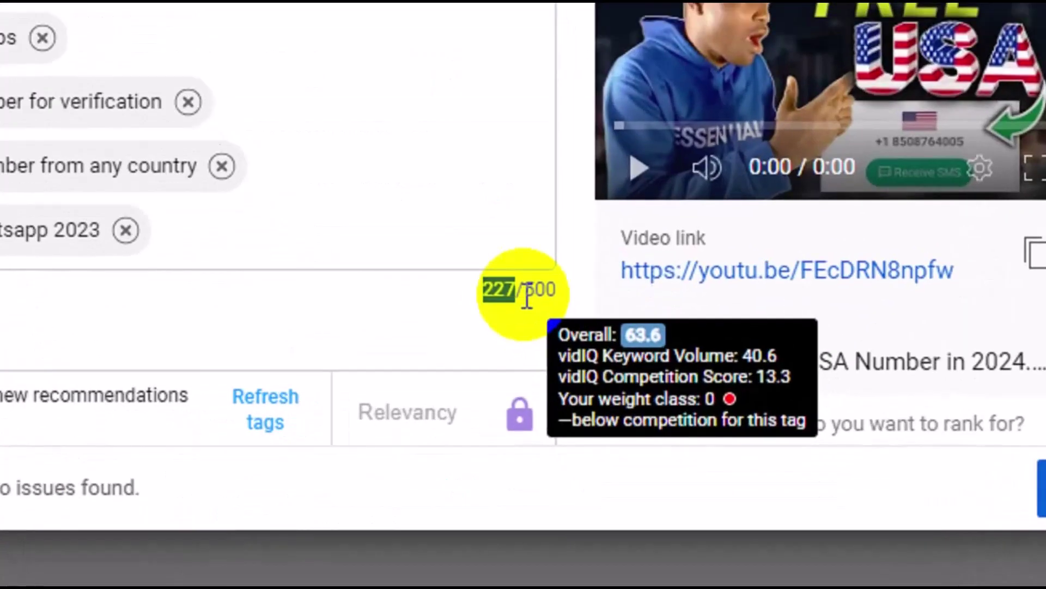
double_click(542, 290)
drag(551, 293, 559, 295)
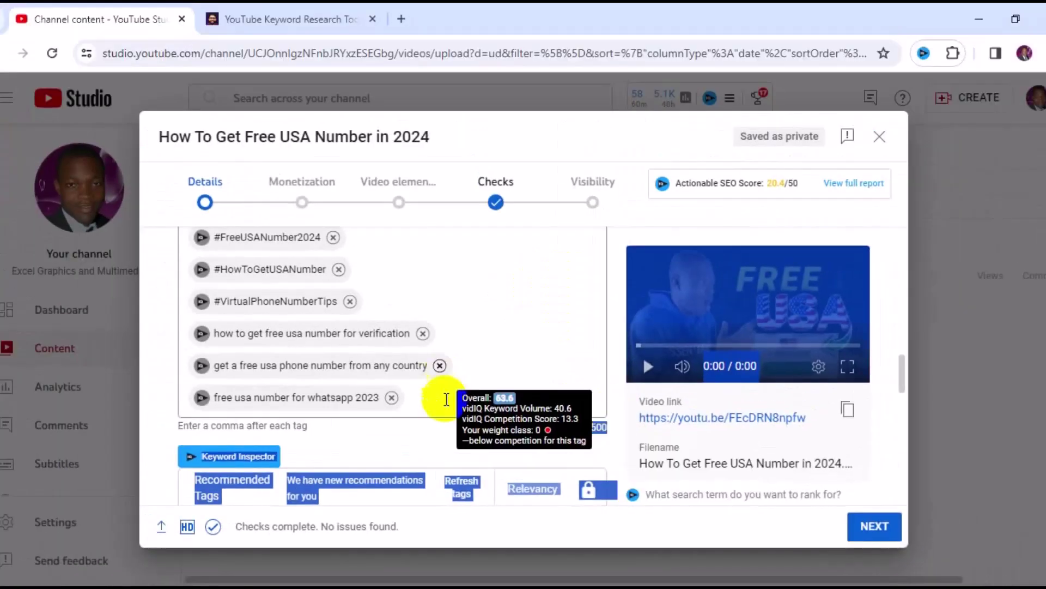
click(446, 397)
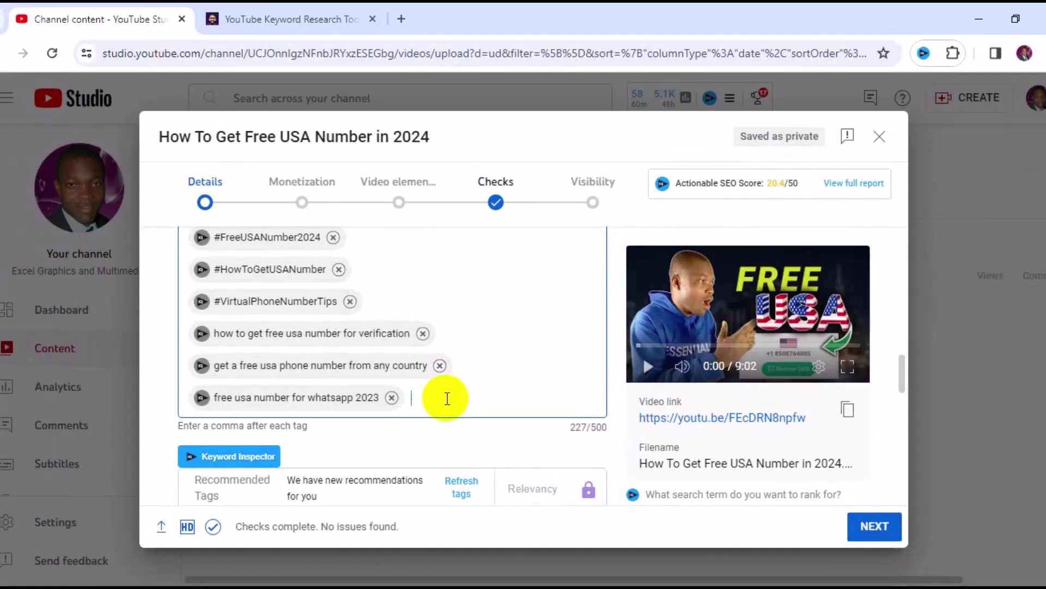
- Add the tags "free phone number" and "free usa phone number" to the video
text(free phone number)
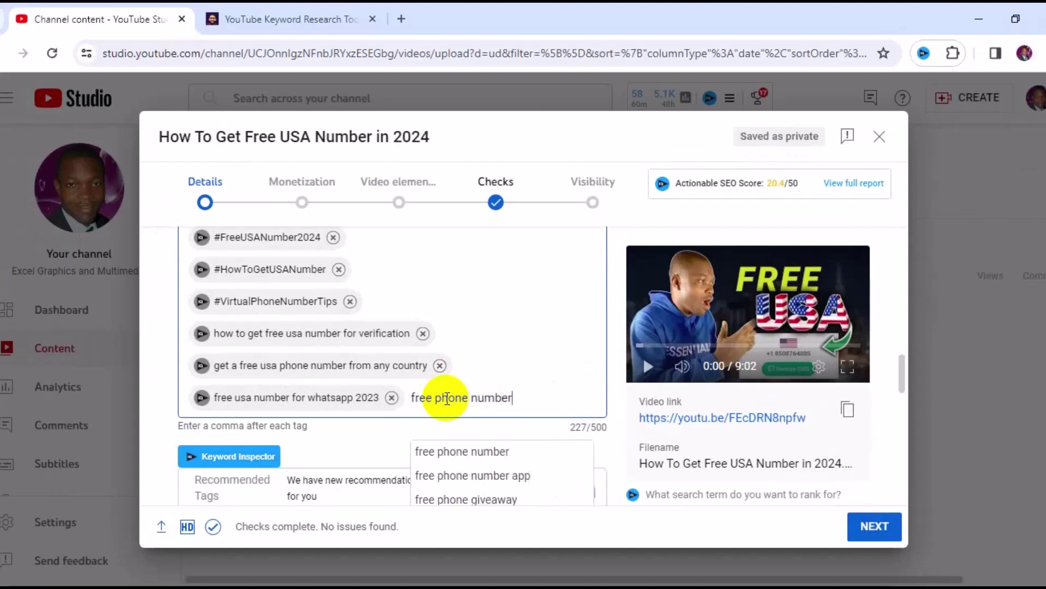
key(Return)
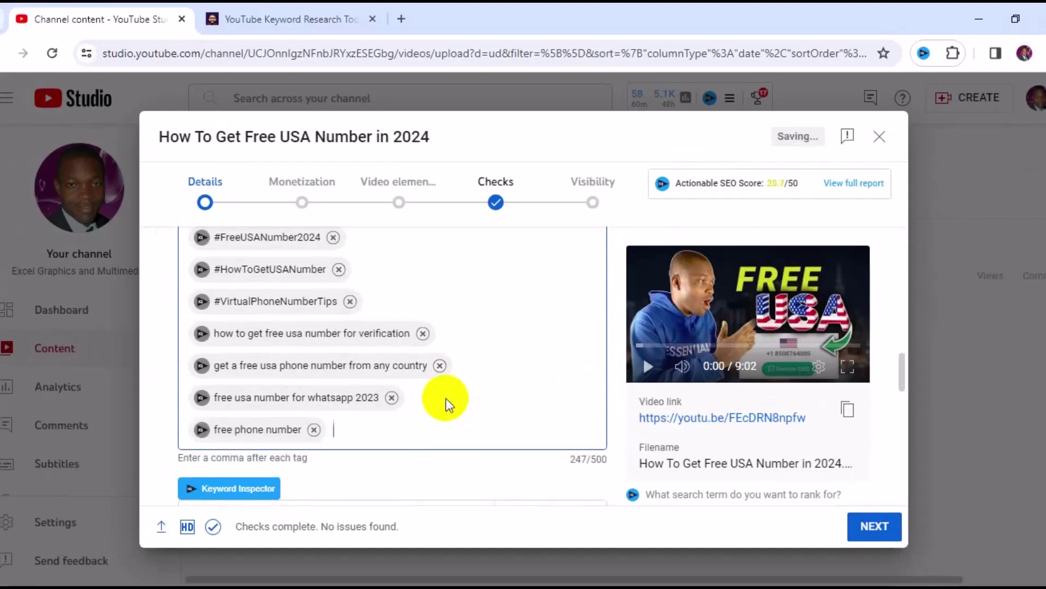
text(fr)
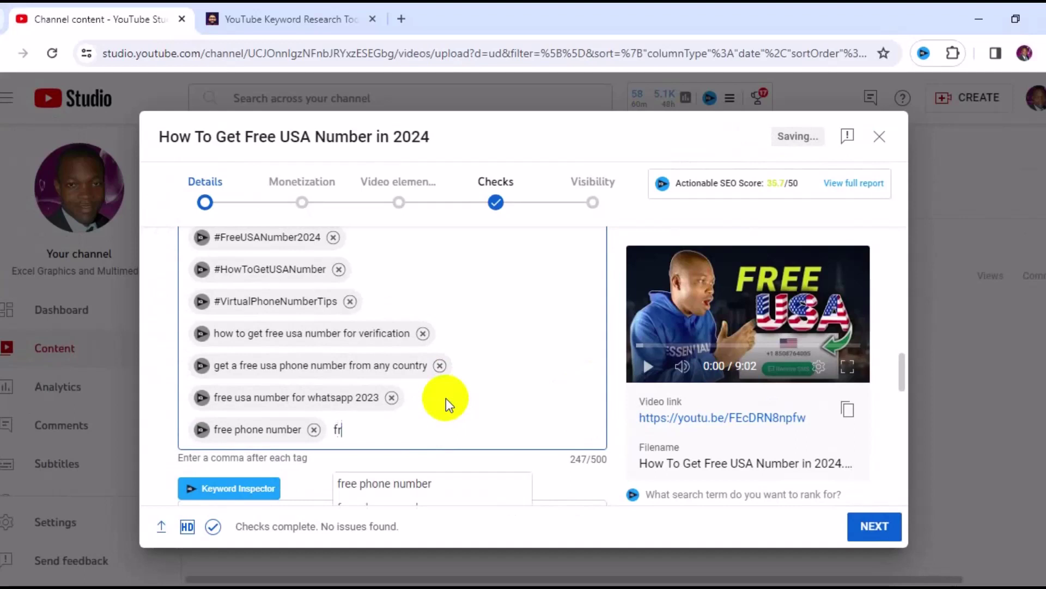
text(ee u)
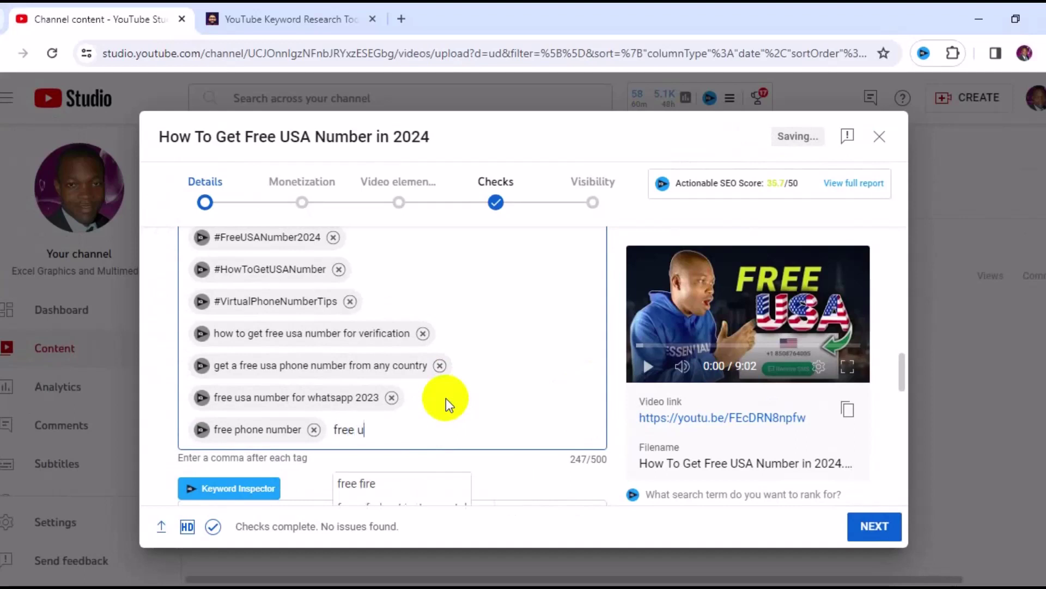
text(sa phone number)
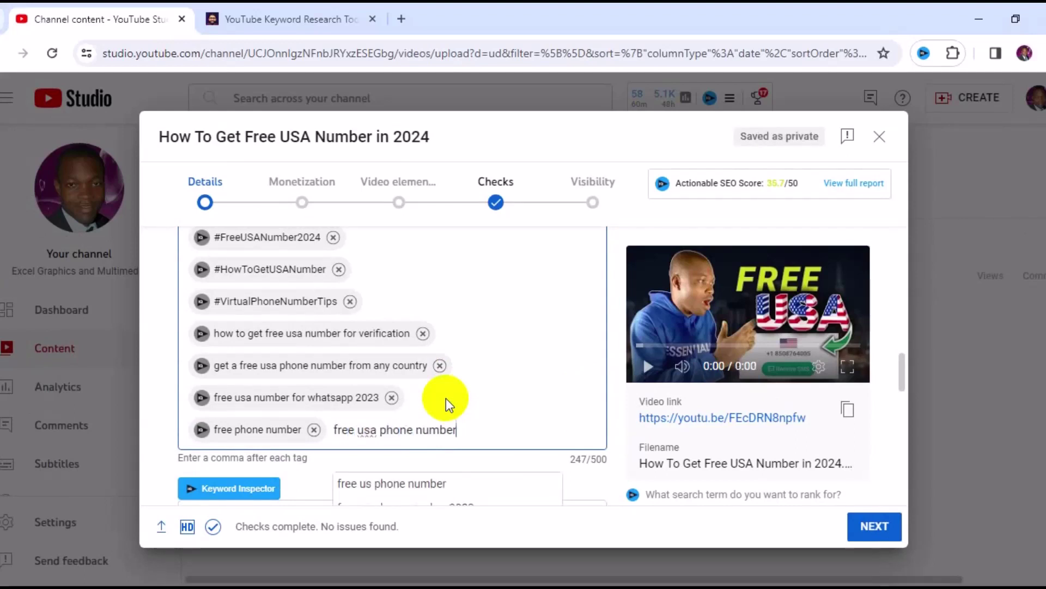
key(comma)
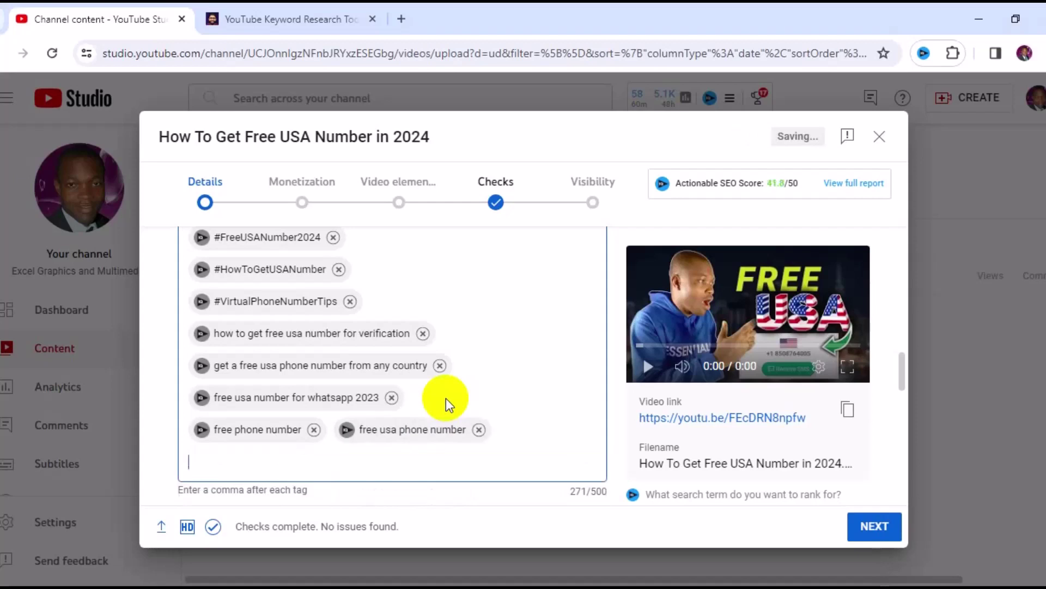
- Add the tags "free usa number", "how to get us number for free", "unlimited usa number" and "usa free number verification site" to the video
text(free usa)
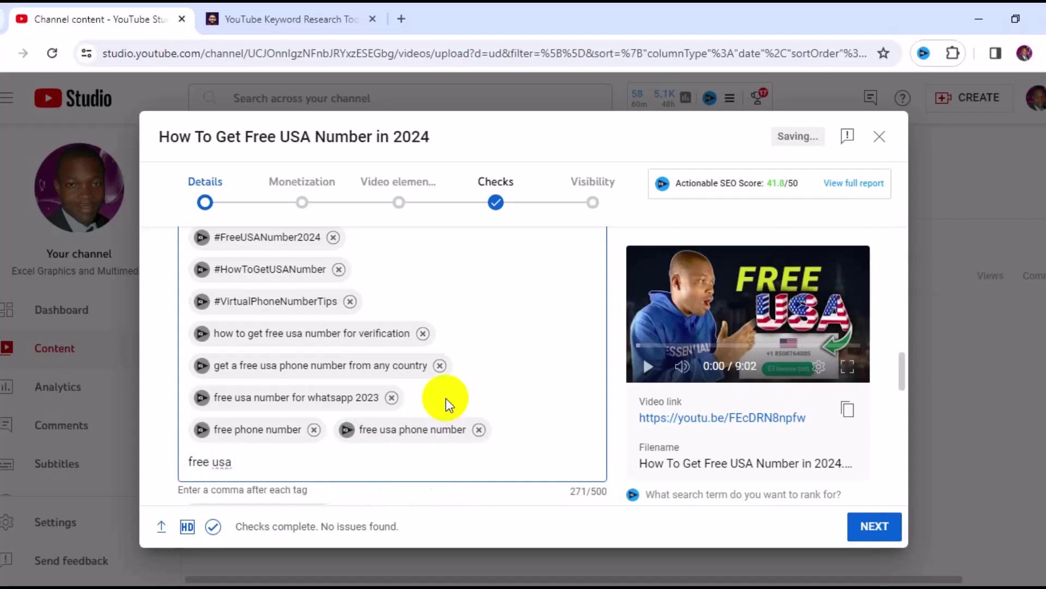
text( number)
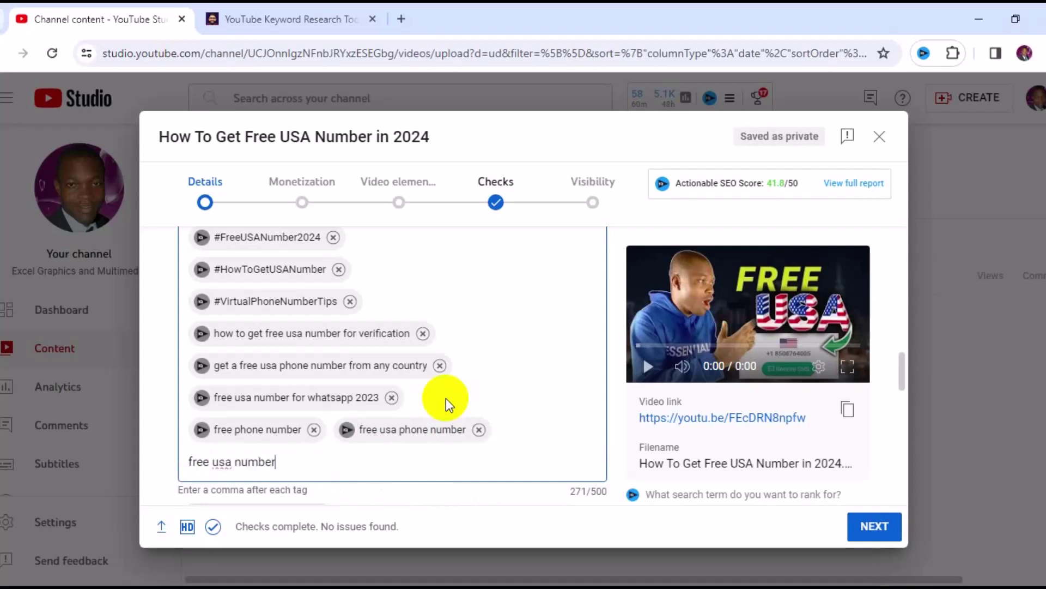
text(,)
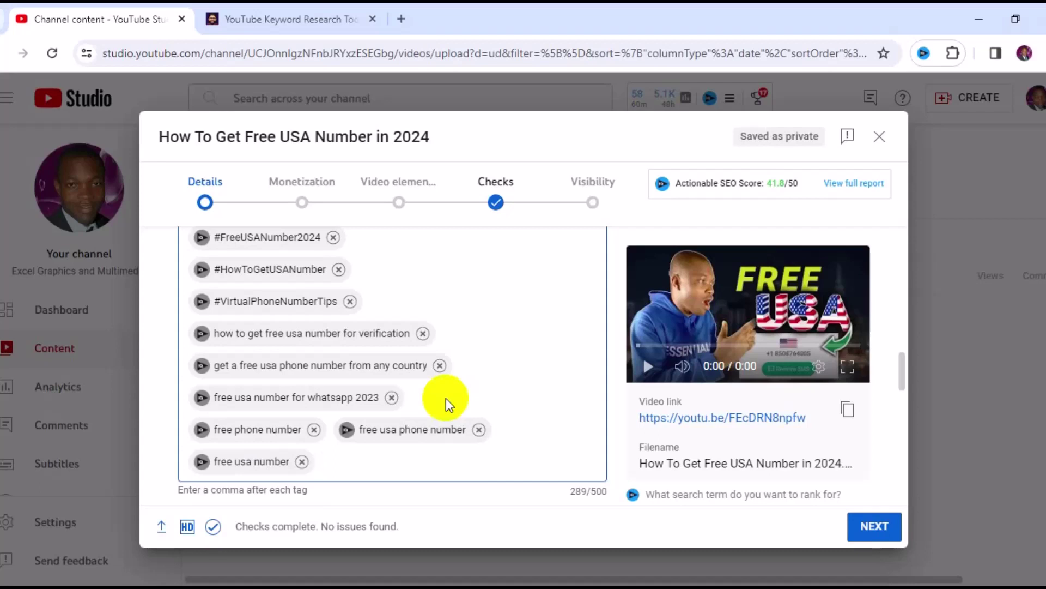
text(how to get usnumber for free)
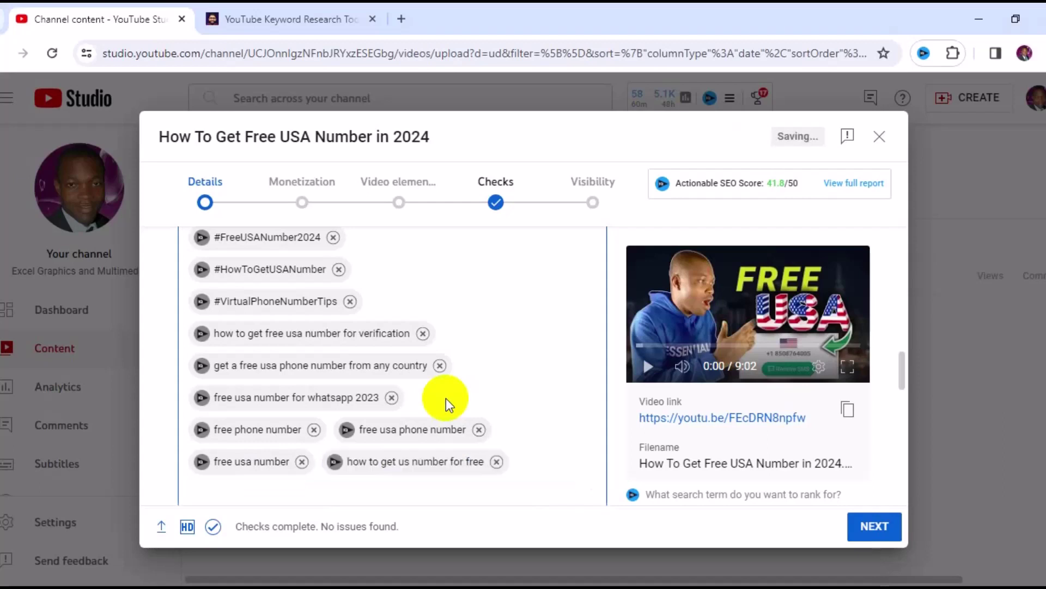
text(,unlimited usa number,usa free number )
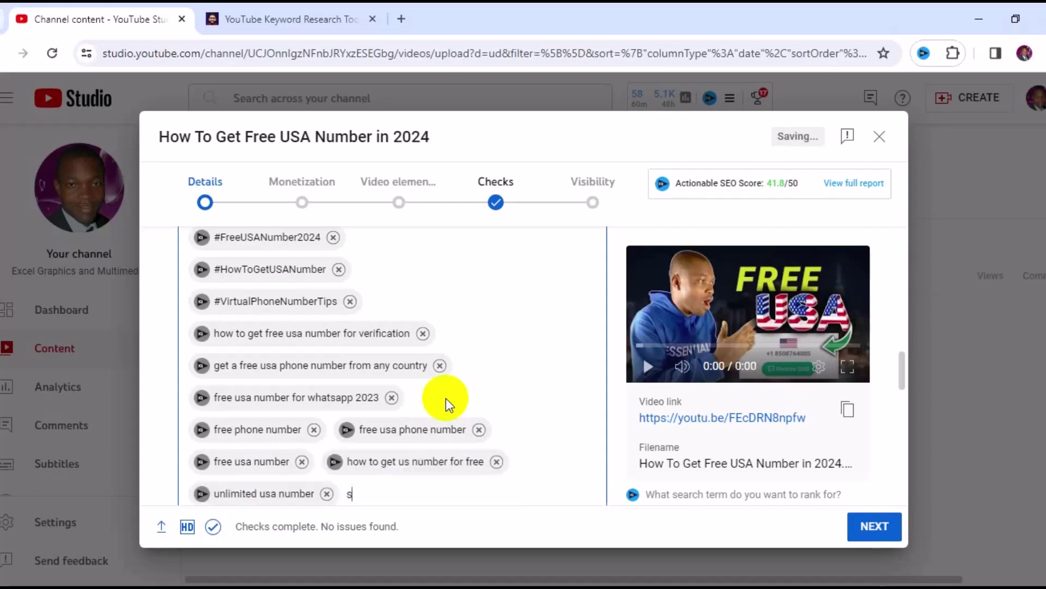
text(verification site,)
- Add the tags "how to get free usa number", "free us phone number", "usa number free" and "free phone number for verification"
drag(901, 362, 902, 371)
click(526, 377)
text(how t)
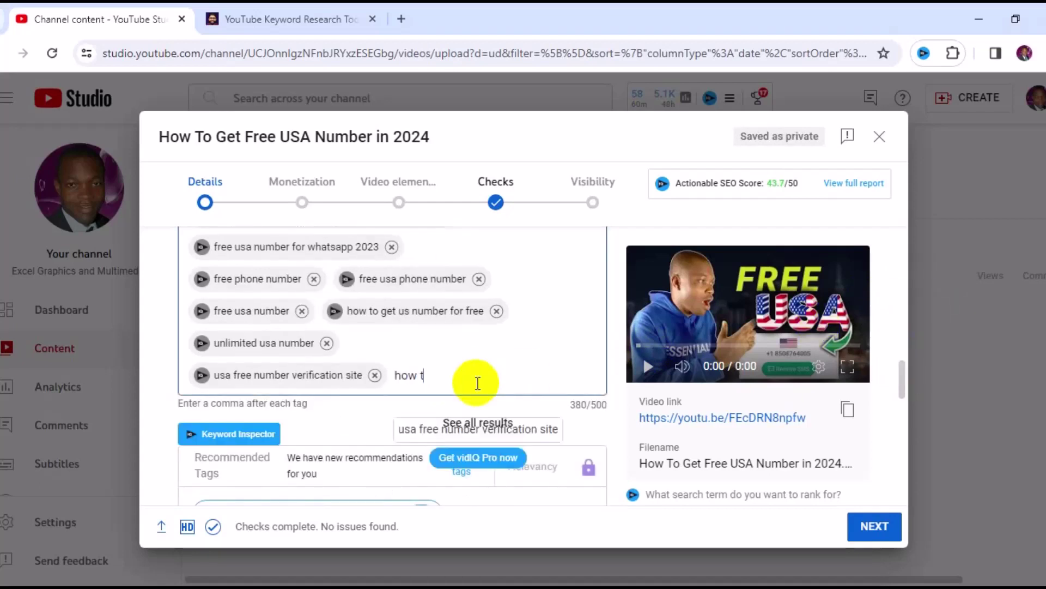
text(o get free usa number,free us phone number)
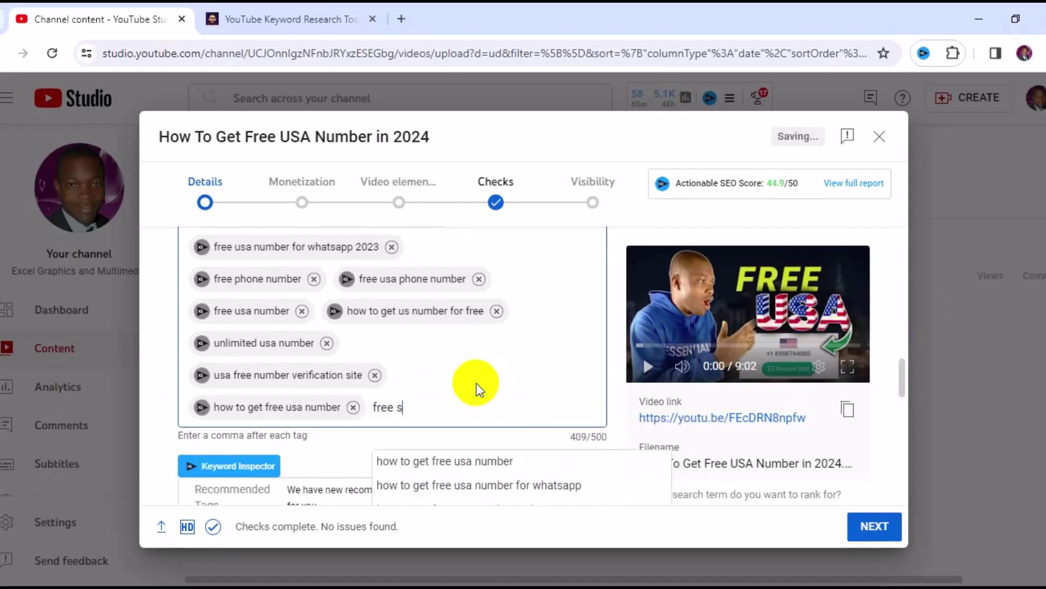
text(,usa number free,)
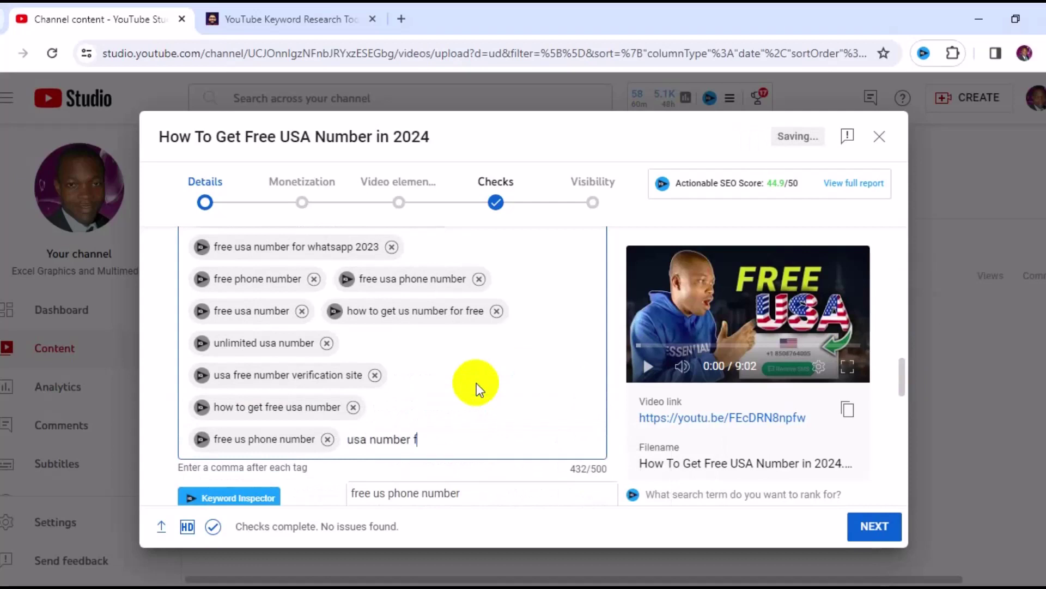
text(free phone number for verification,)
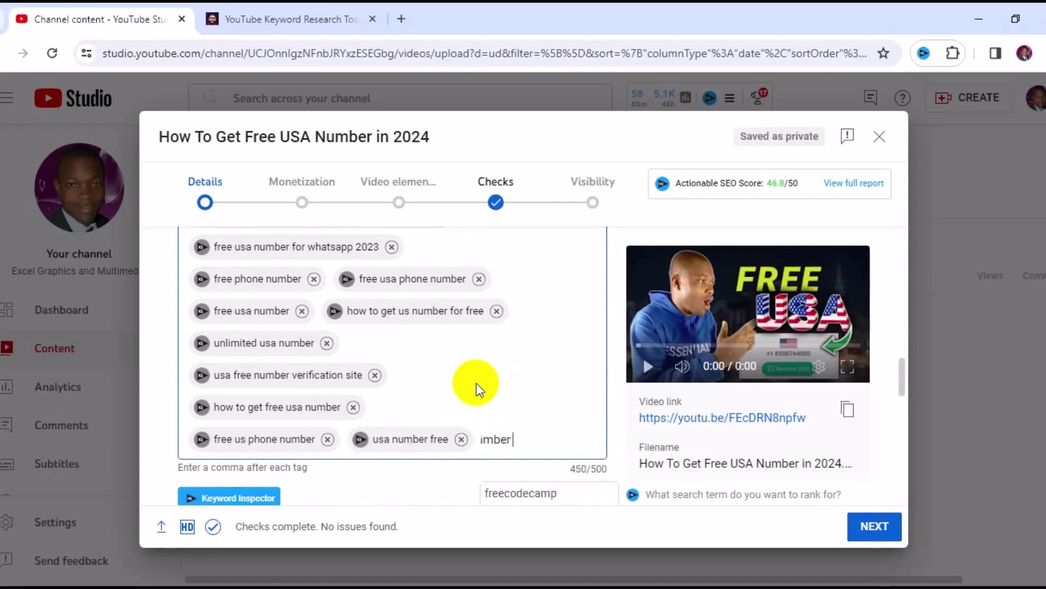
- Add "free numbe" as the last tag and check the tags' character count against its limit
text(free number,)
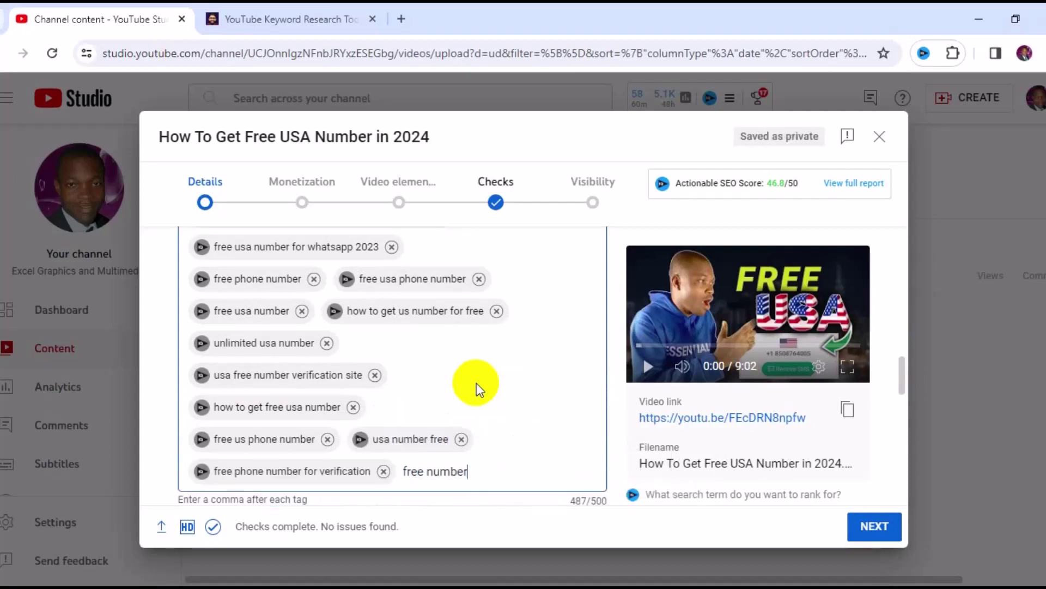
scroll(902, 382, down, 2)
click(498, 349)
text(free numbe,)
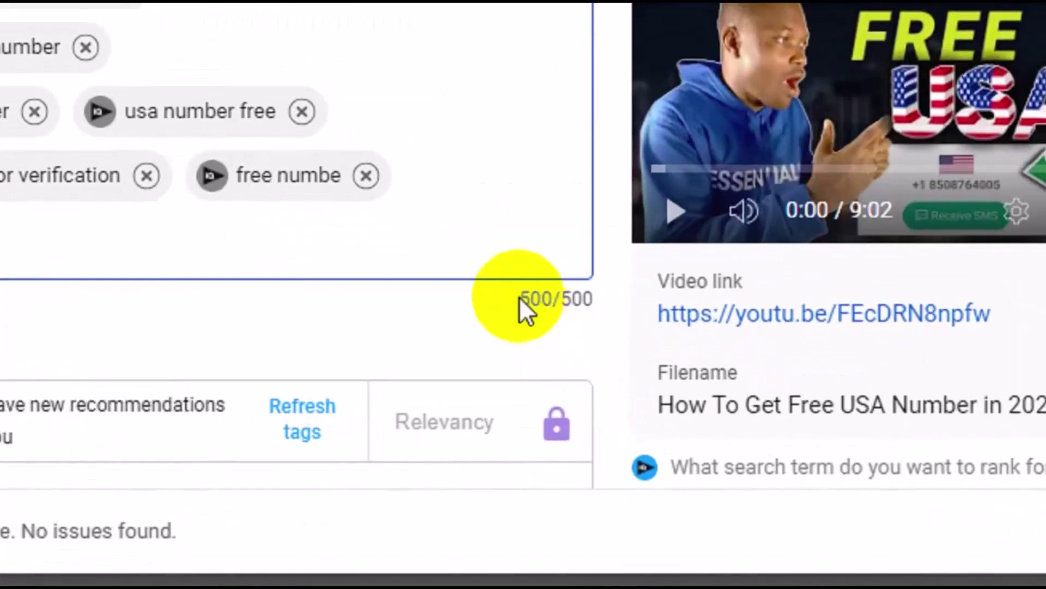
triple_click(613, 299)
click(611, 298)
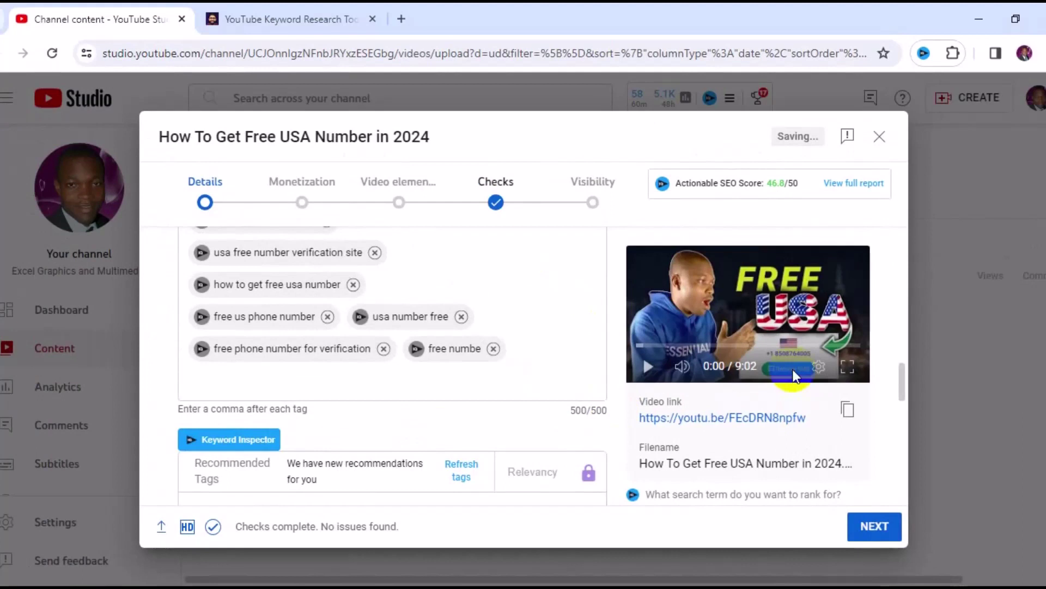
- Disallow Shorts remixing of the video and set its comment moderation to None
drag(903, 381, 915, 434)
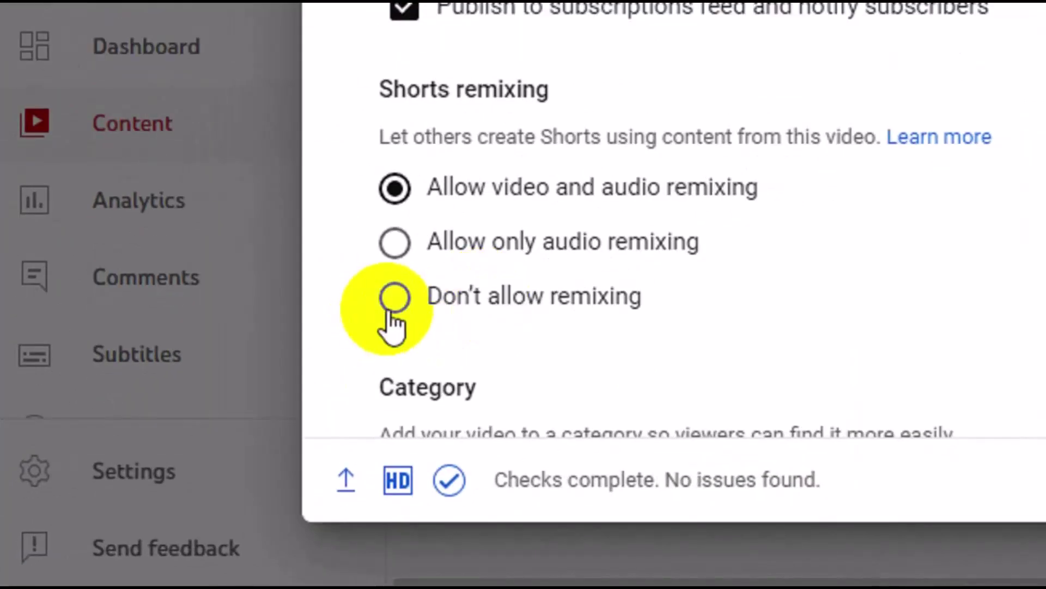
click(393, 305)
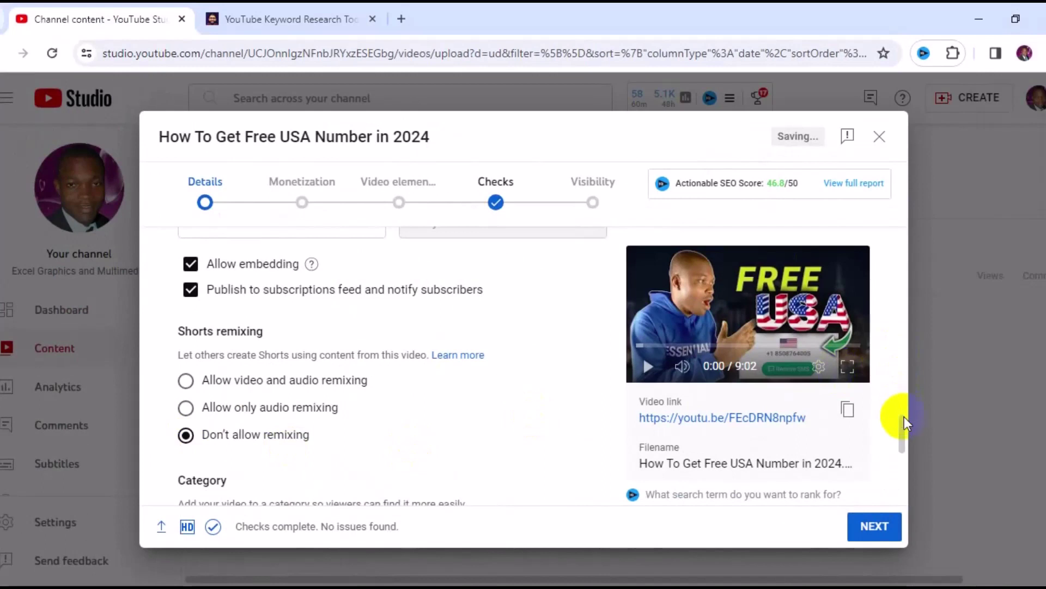
drag(904, 421, 904, 474)
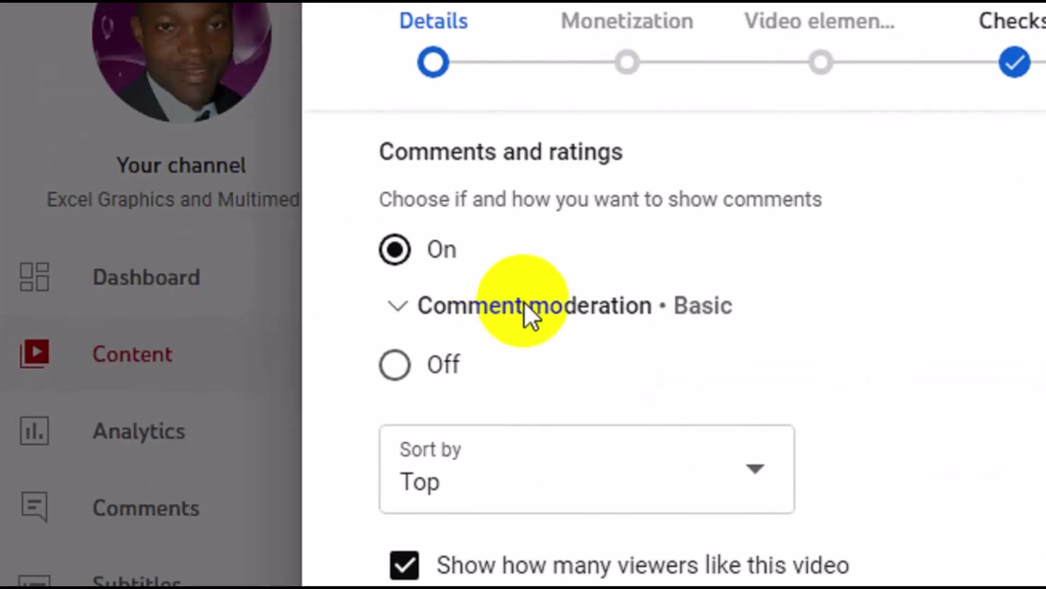
click(252, 323)
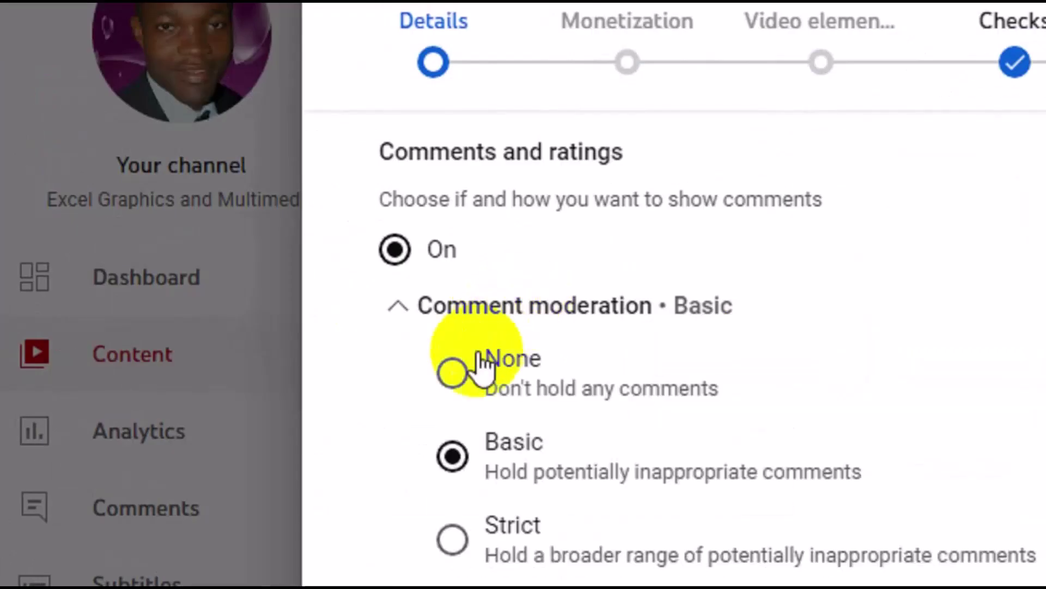
click(453, 372)
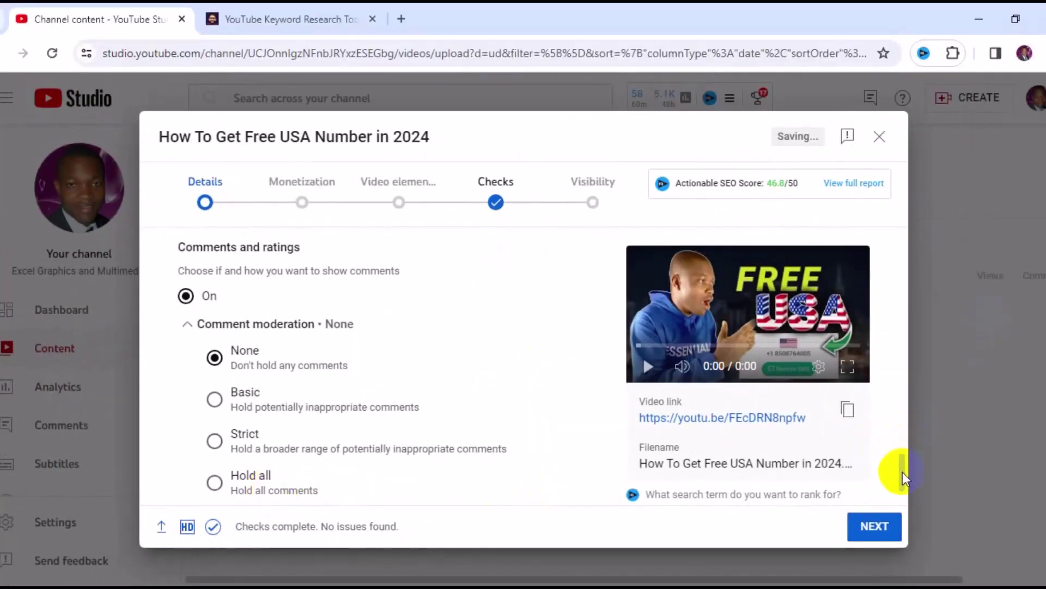
- Proceed to the monetization stage of the upload and turn monetization on for the video
drag(902, 486, 897, 259)
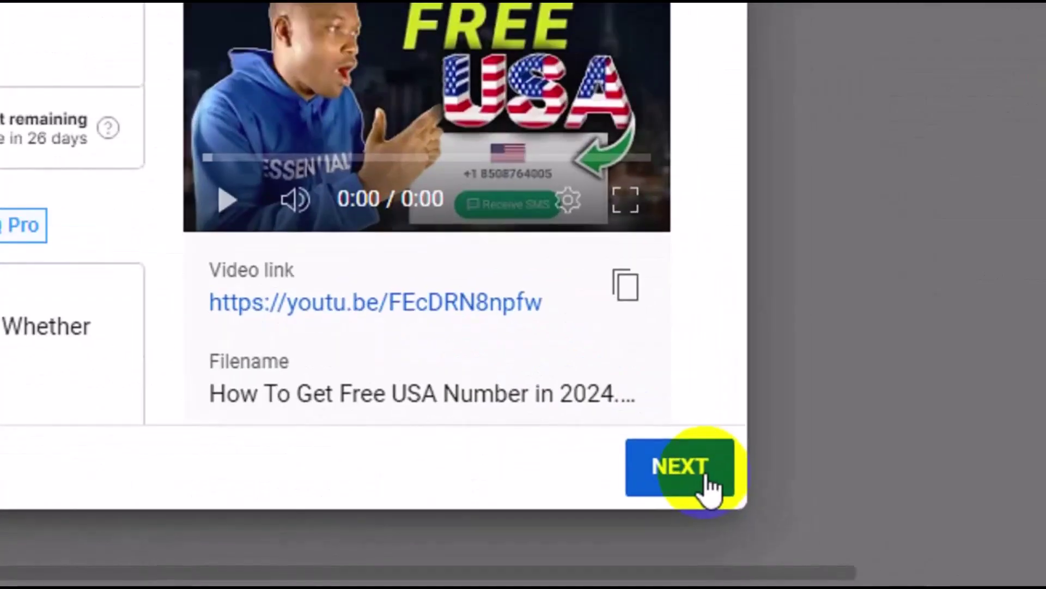
click(886, 535)
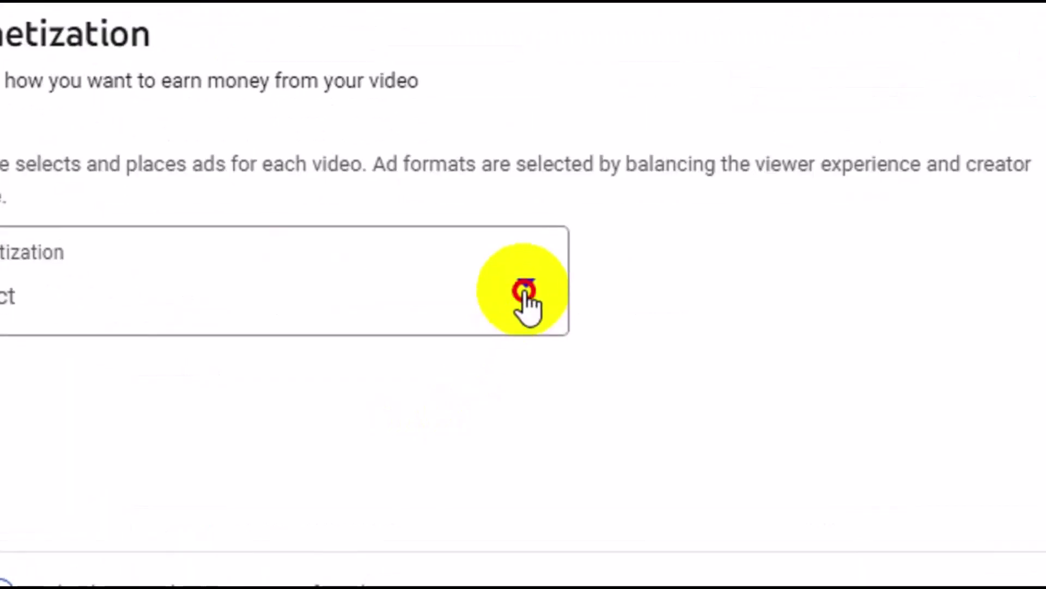
click(525, 294)
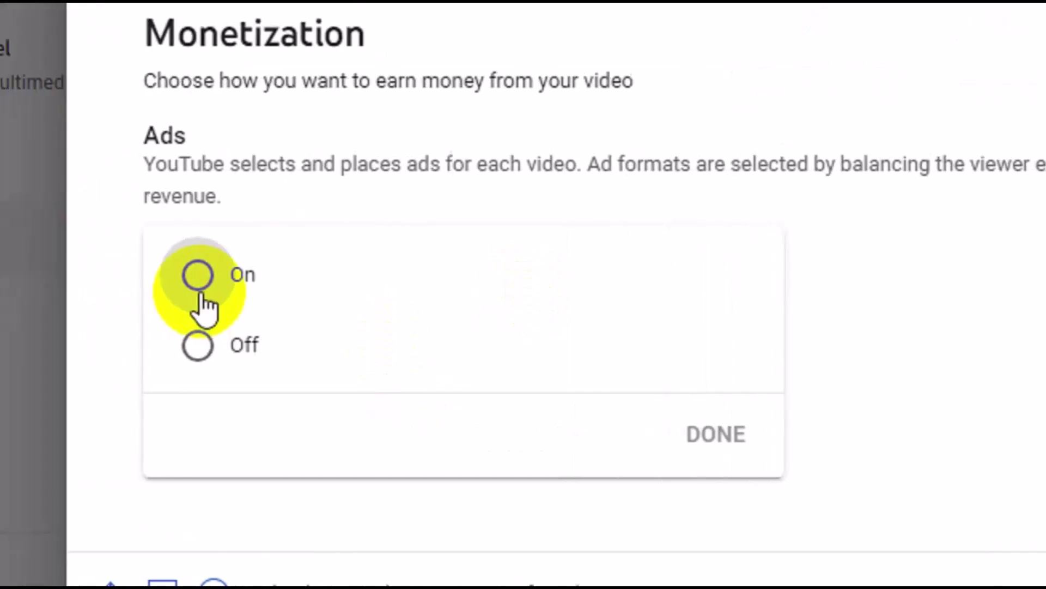
click(80, 274)
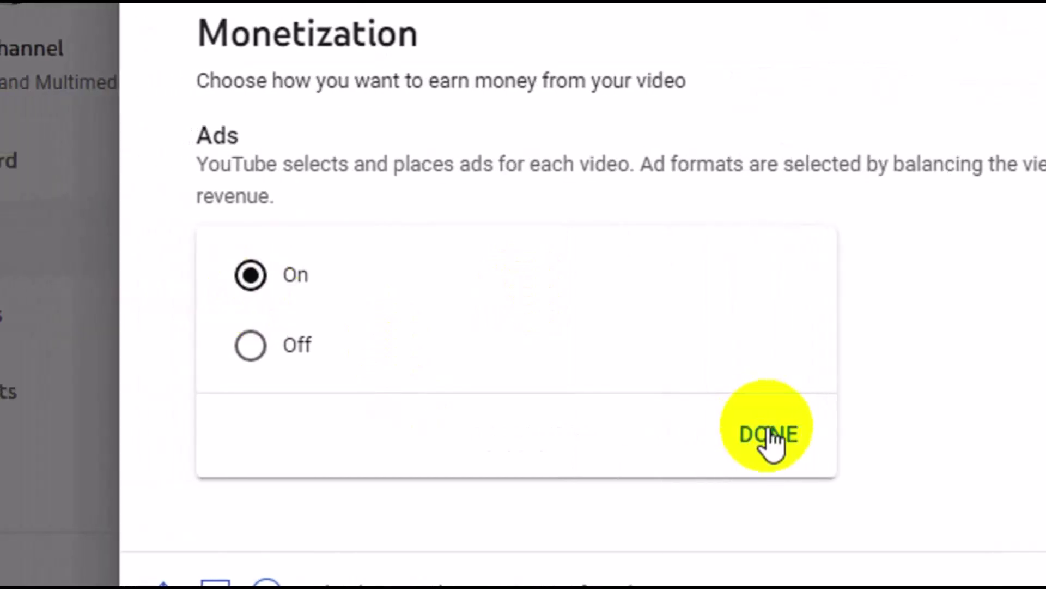
click(774, 442)
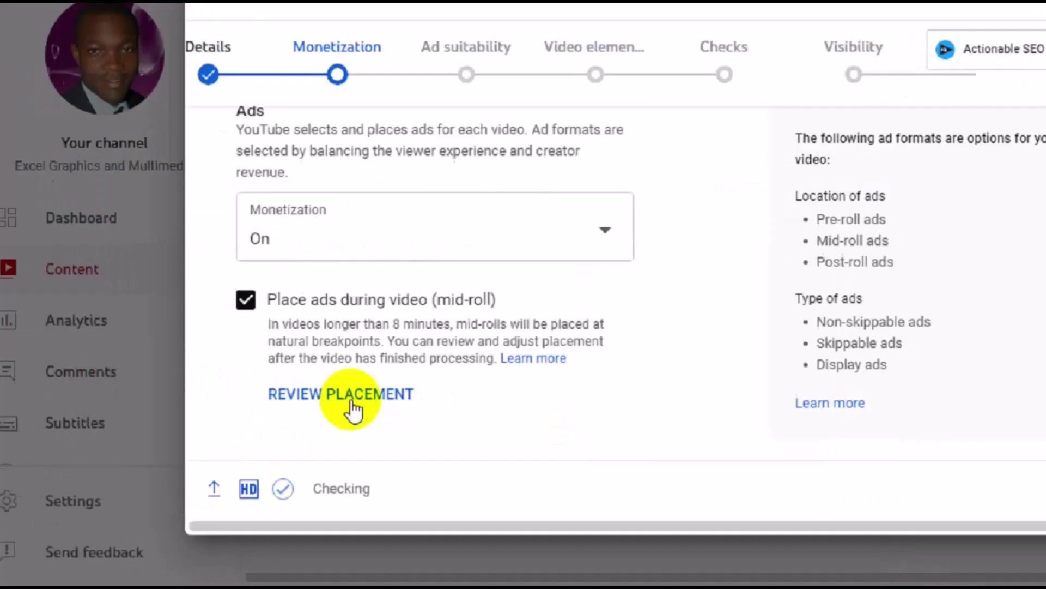
- Add mid-roll ad breaks at 2:44:09 and 5:47:13, and continue to the ad suitability stage
click(542, 308)
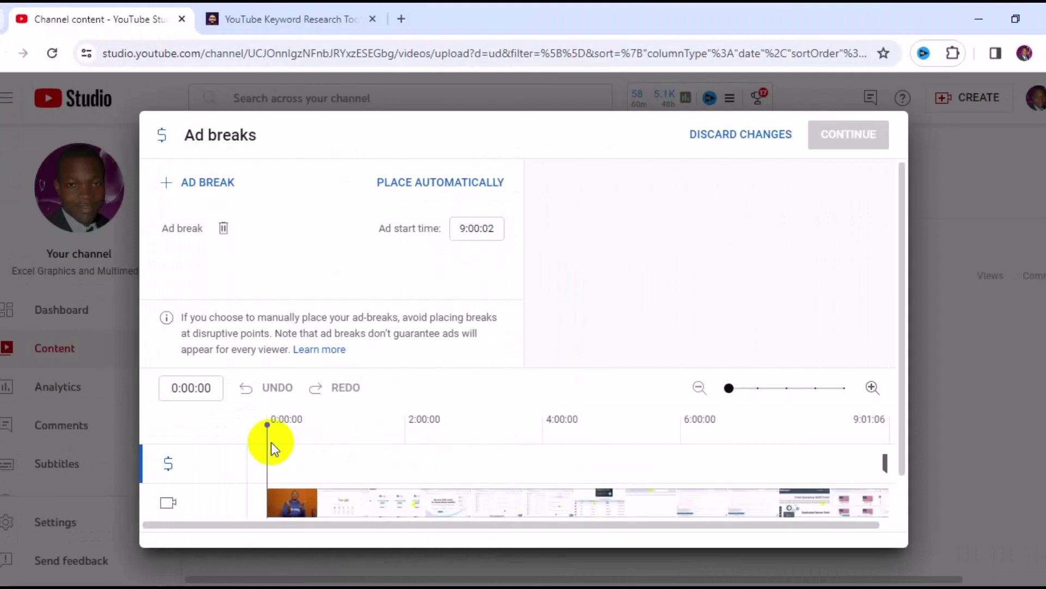
click(456, 433)
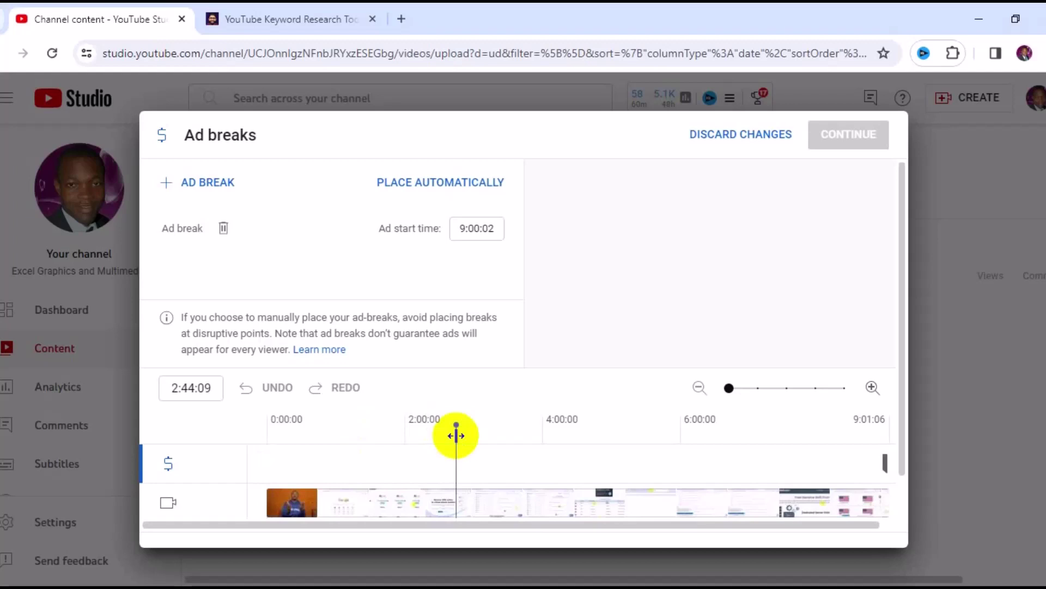
click(224, 188)
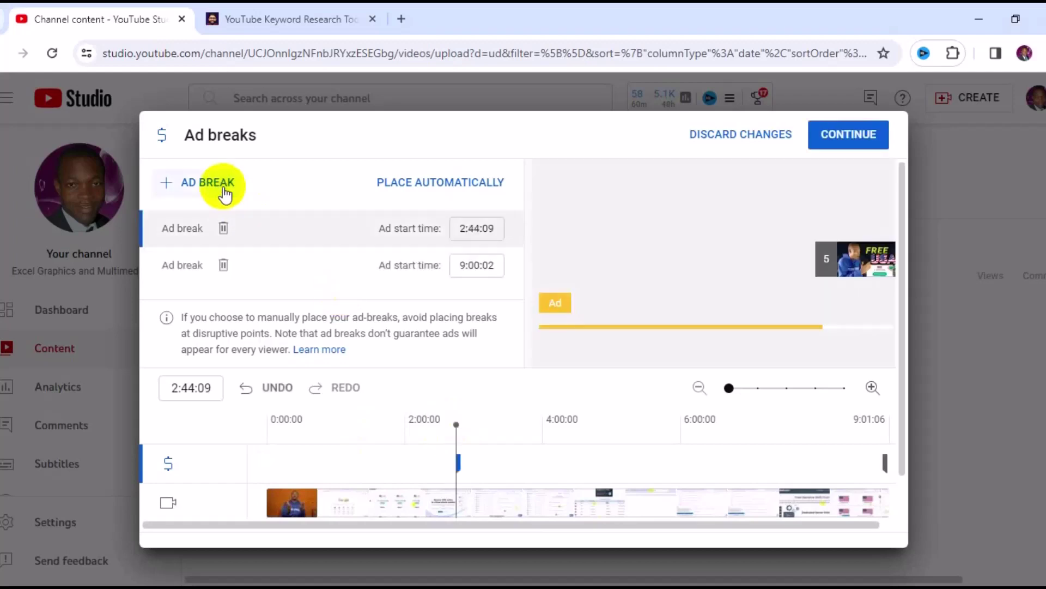
click(667, 425)
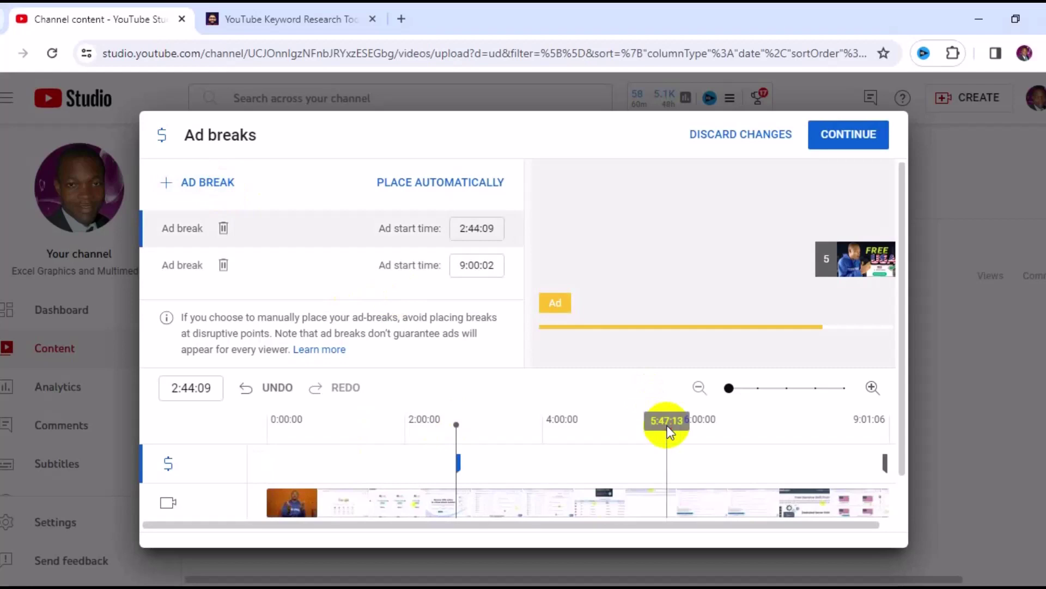
click(221, 190)
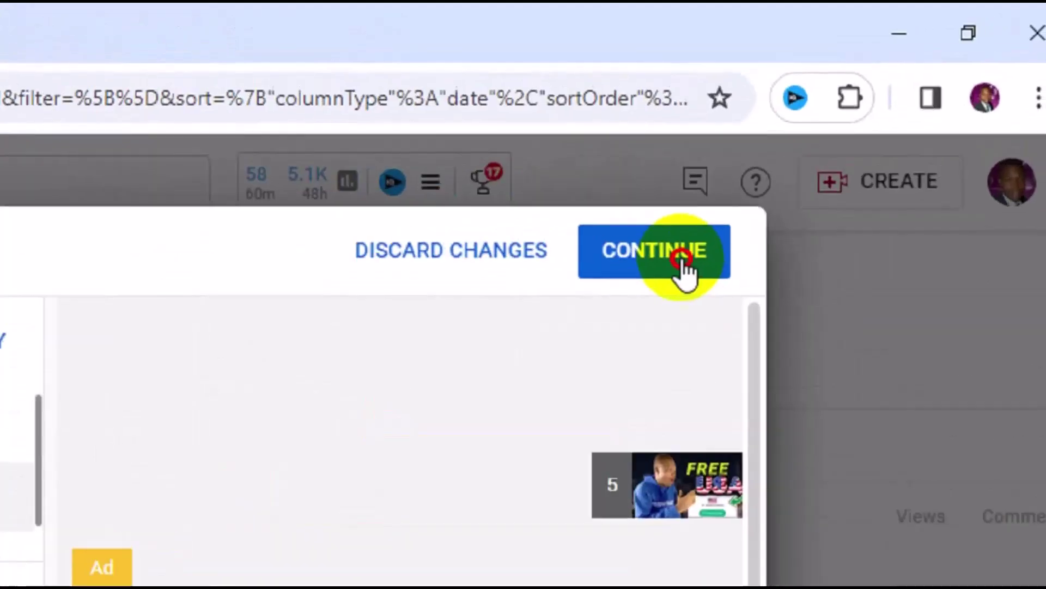
click(659, 281)
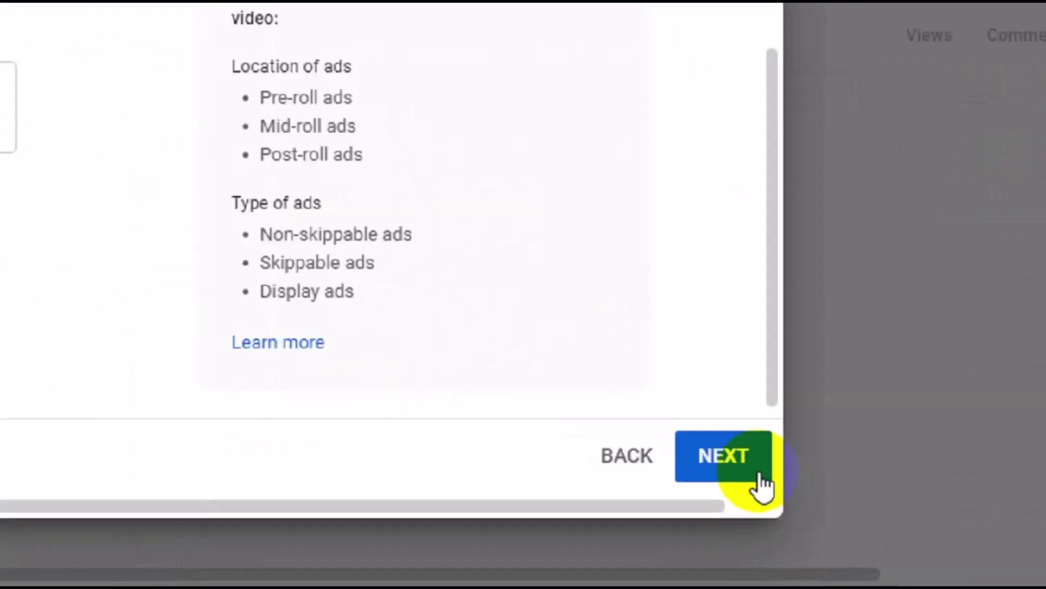
click(703, 455)
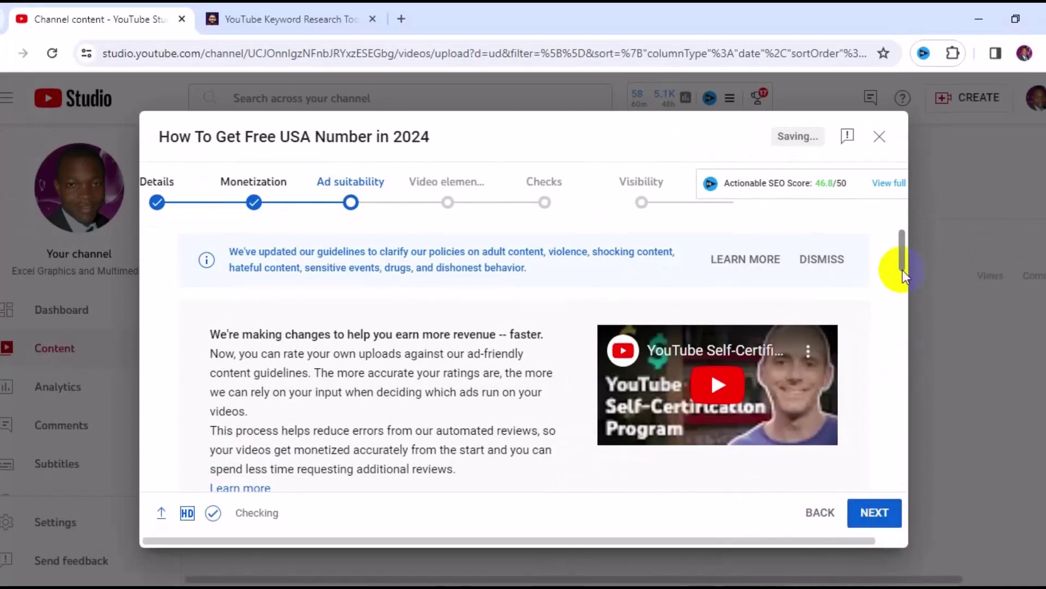
- Go through the ad suitability categories and declare that none of them apply to the video with None of the above
drag(902, 263, 921, 394)
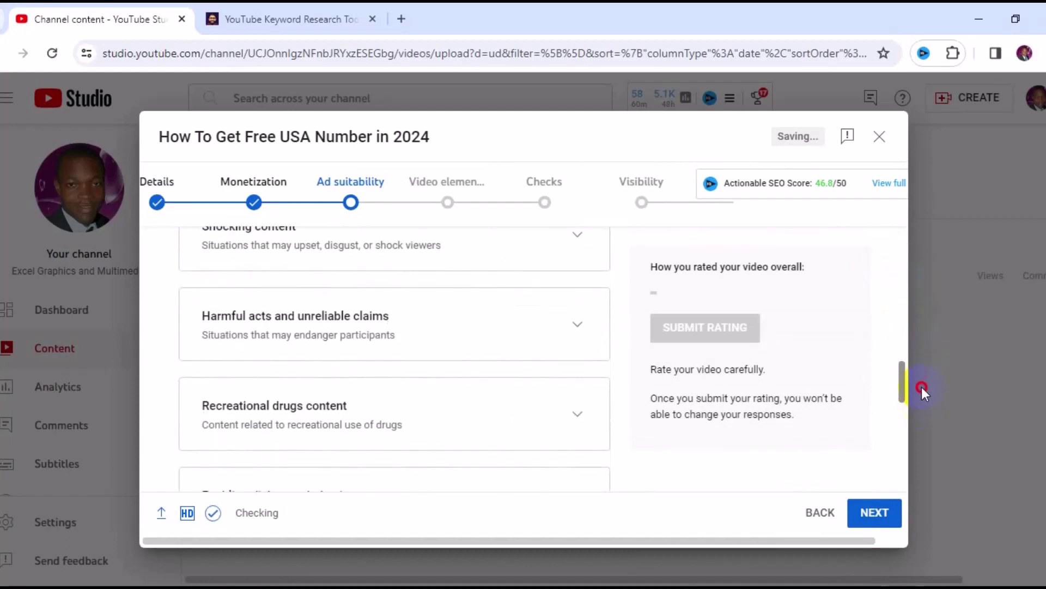
drag(920, 382, 911, 303)
scroll(908, 351, up, 3)
scroll(902, 405, down, 5)
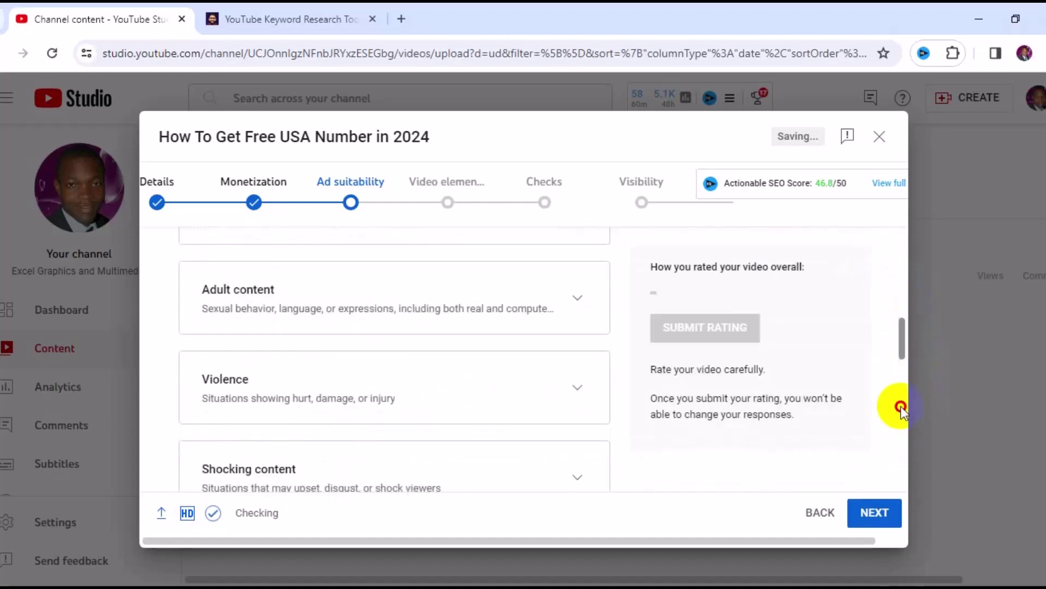
scroll(903, 425, down, 5)
scroll(904, 452, down, 5)
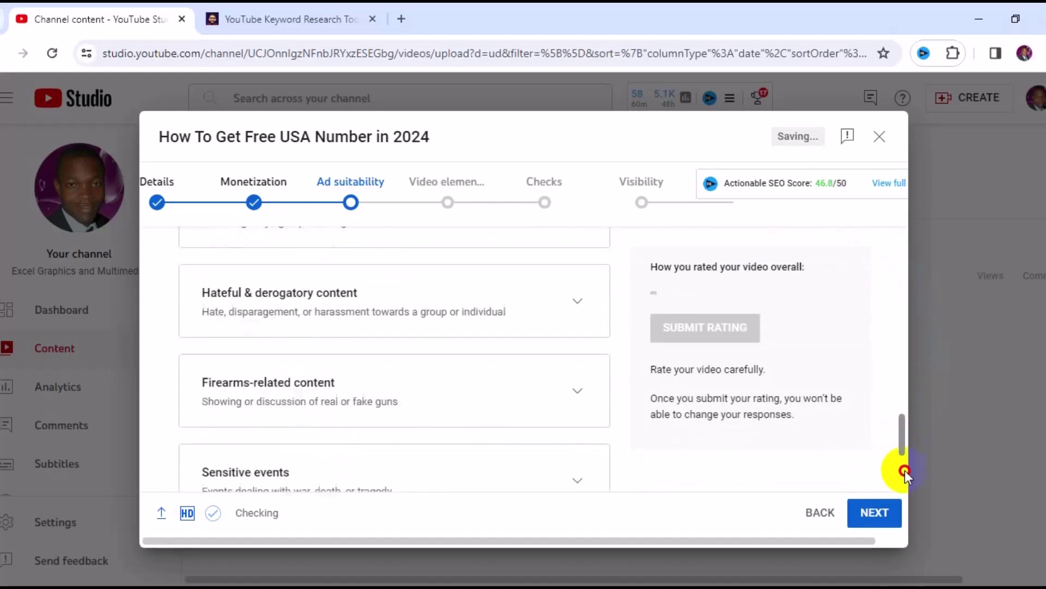
scroll(906, 478, down, 3)
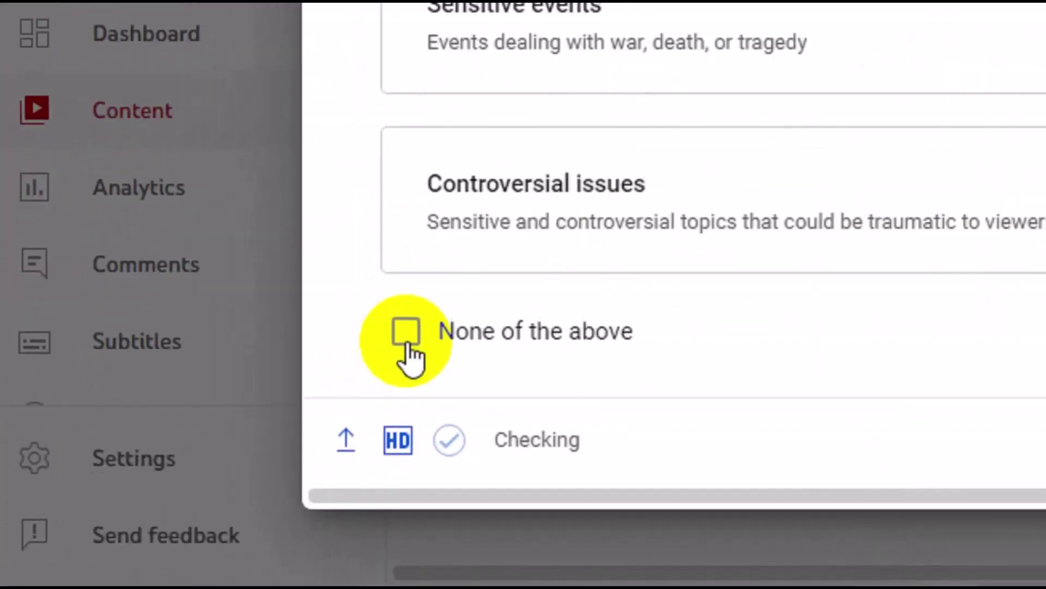
click(407, 341)
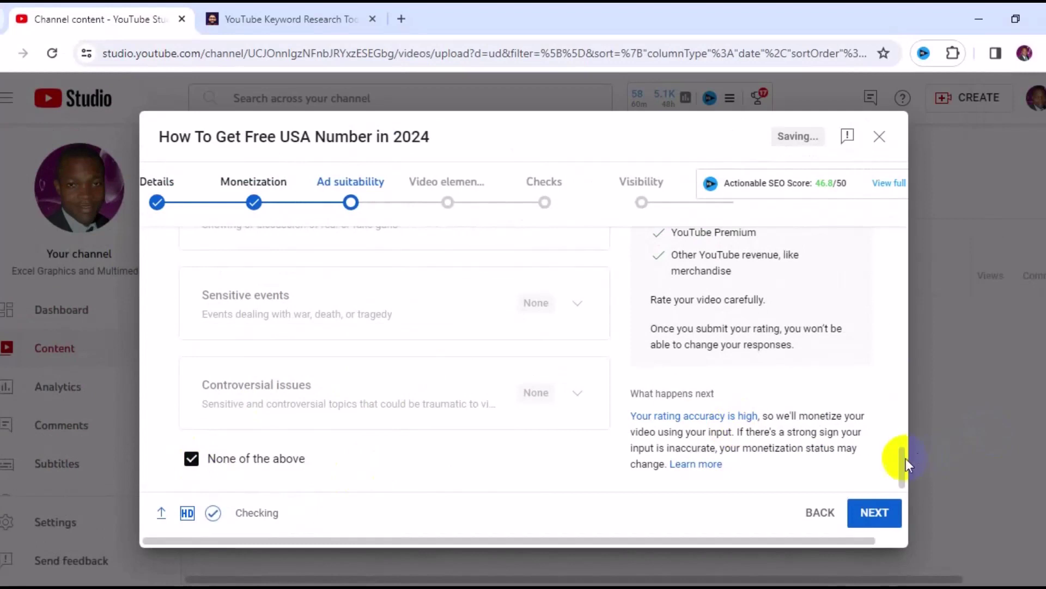
- Submit the video's ad suitability rating and continue to the video elements stage
drag(904, 459, 902, 420)
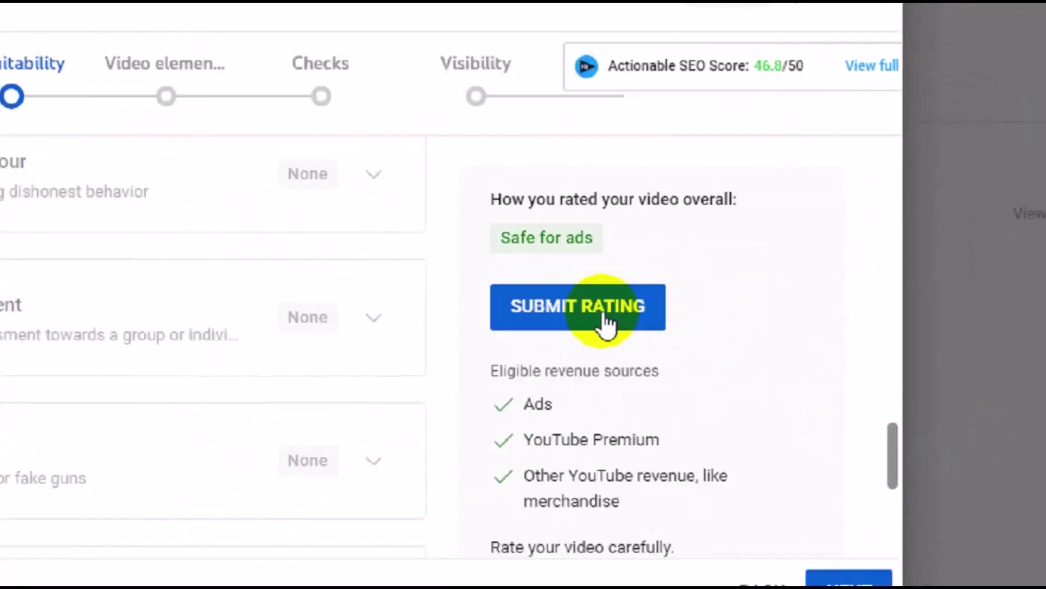
click(579, 306)
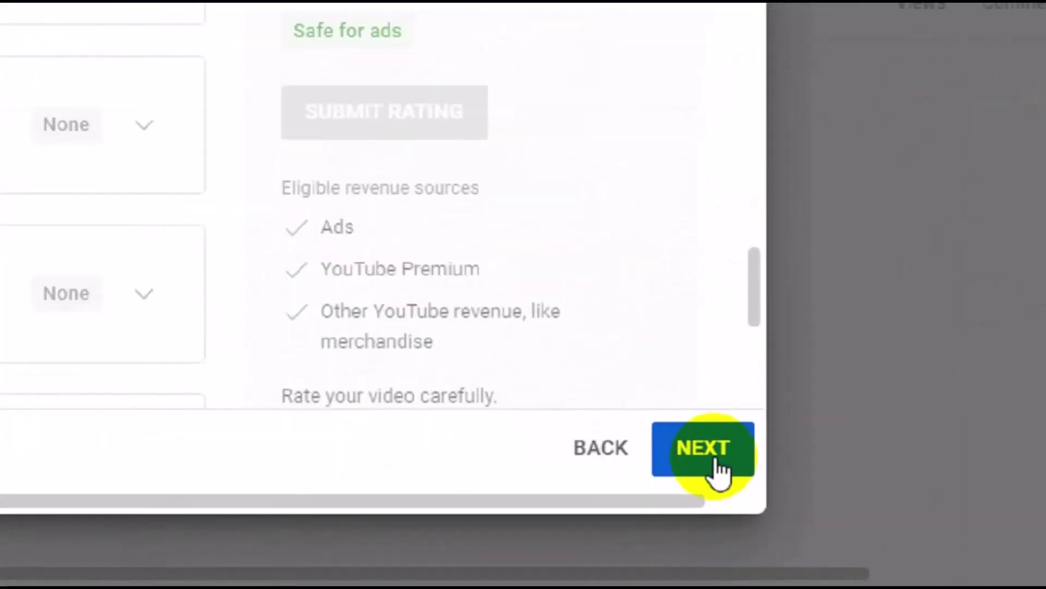
click(696, 455)
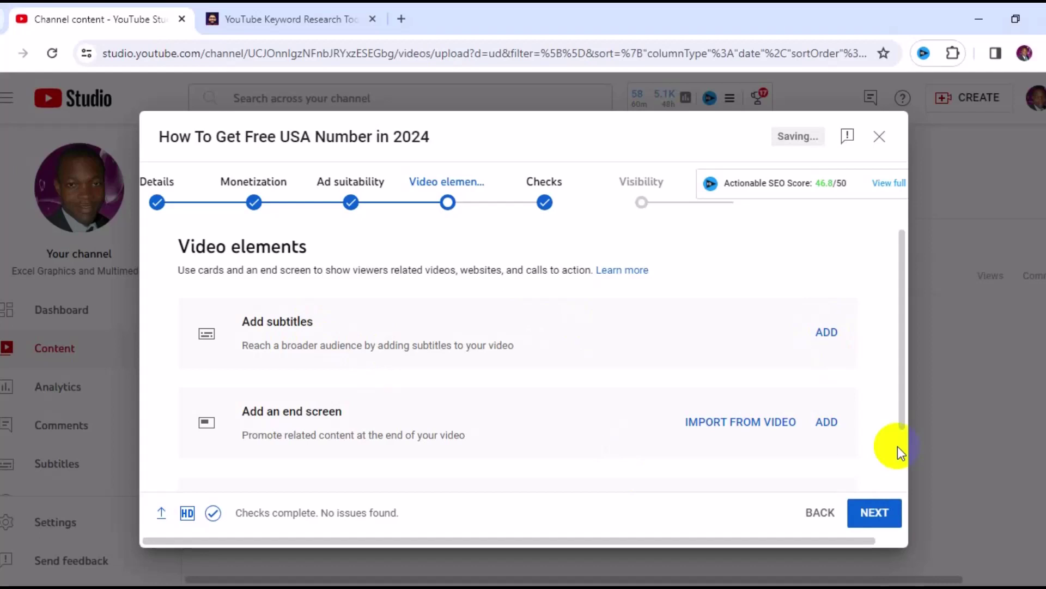
- Proceed to the visibility stage without adding any video elements, and publish the video as Public
drag(903, 408, 908, 467)
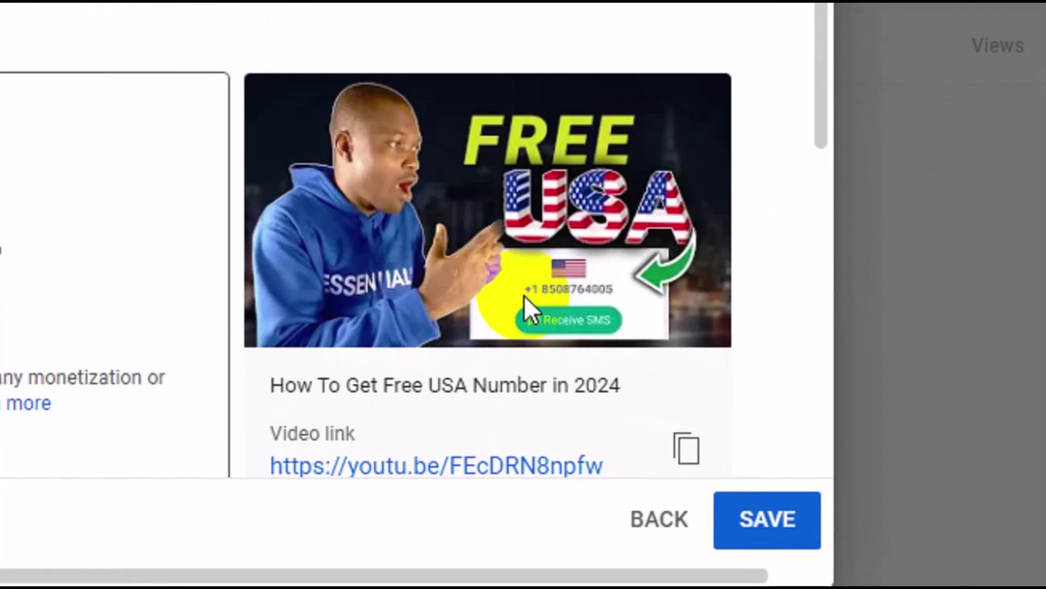
click(524, 295)
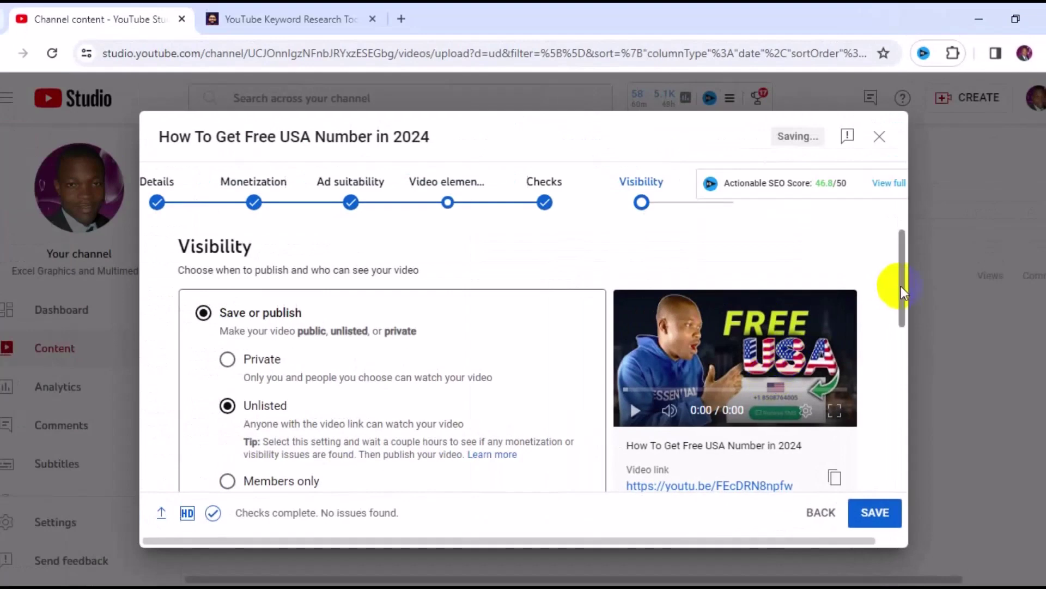
drag(903, 332, 917, 303)
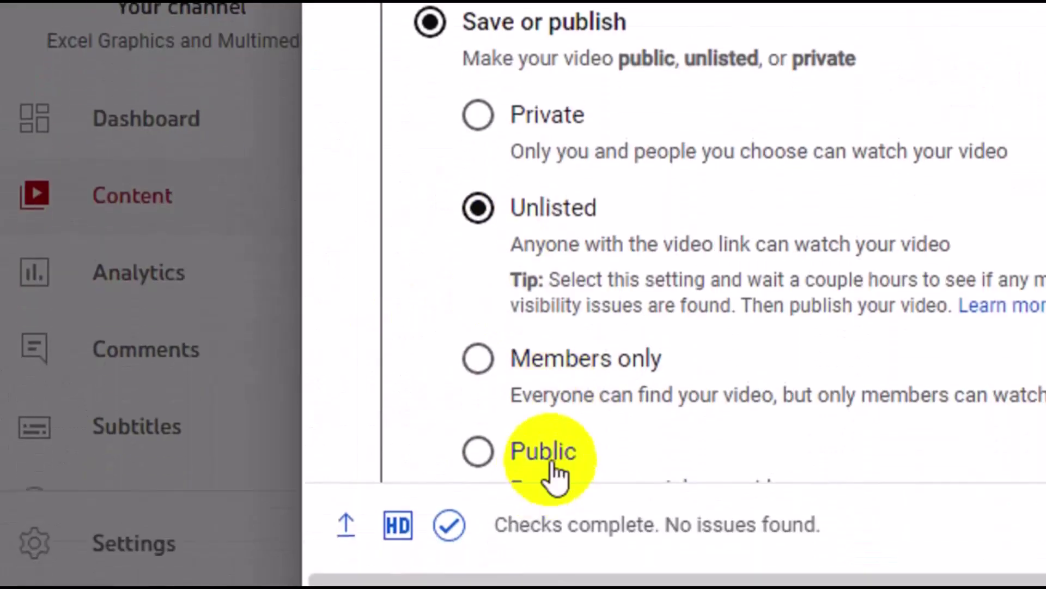
click(476, 444)
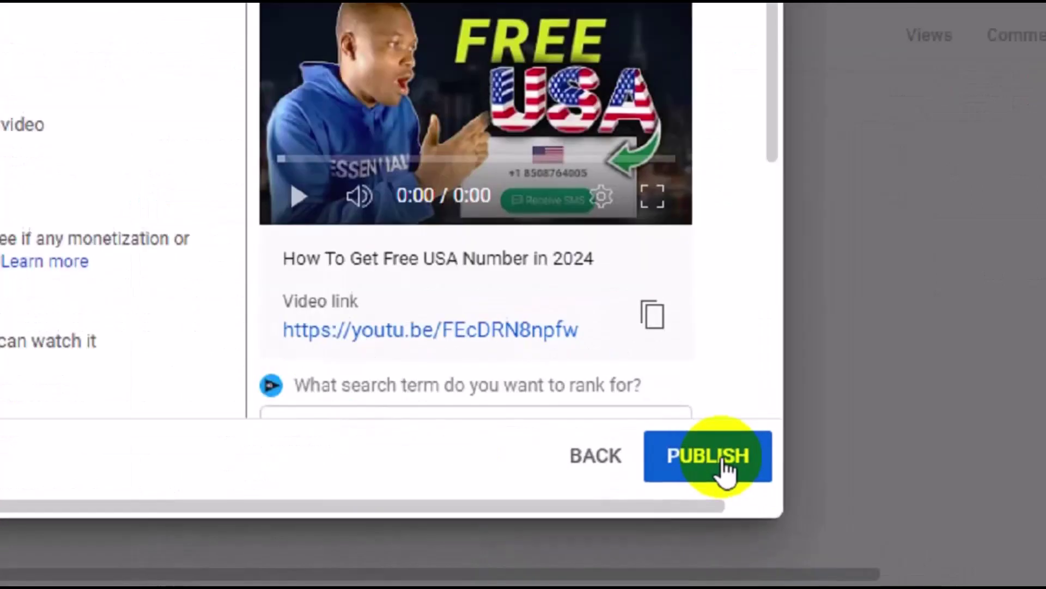
click(698, 456)
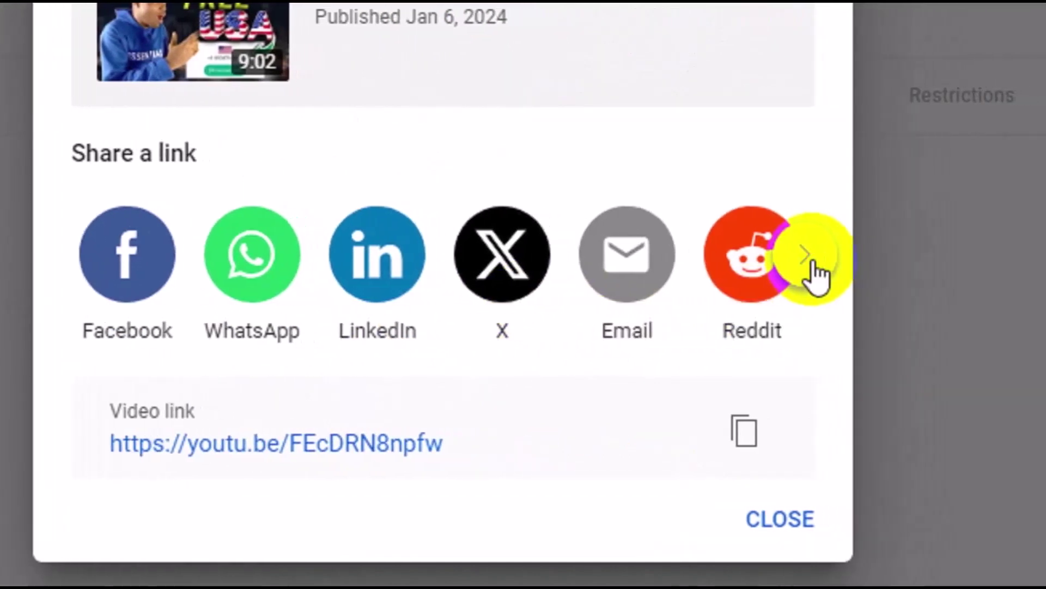
- Browse through all the platforms offered for sharing the published video's link
click(964, 270)
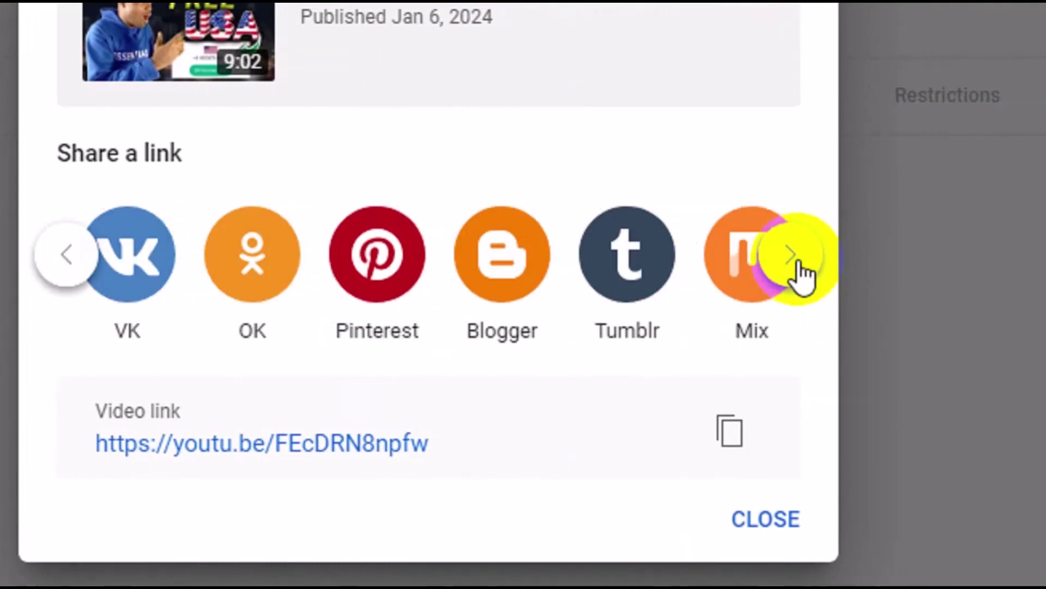
click(799, 264)
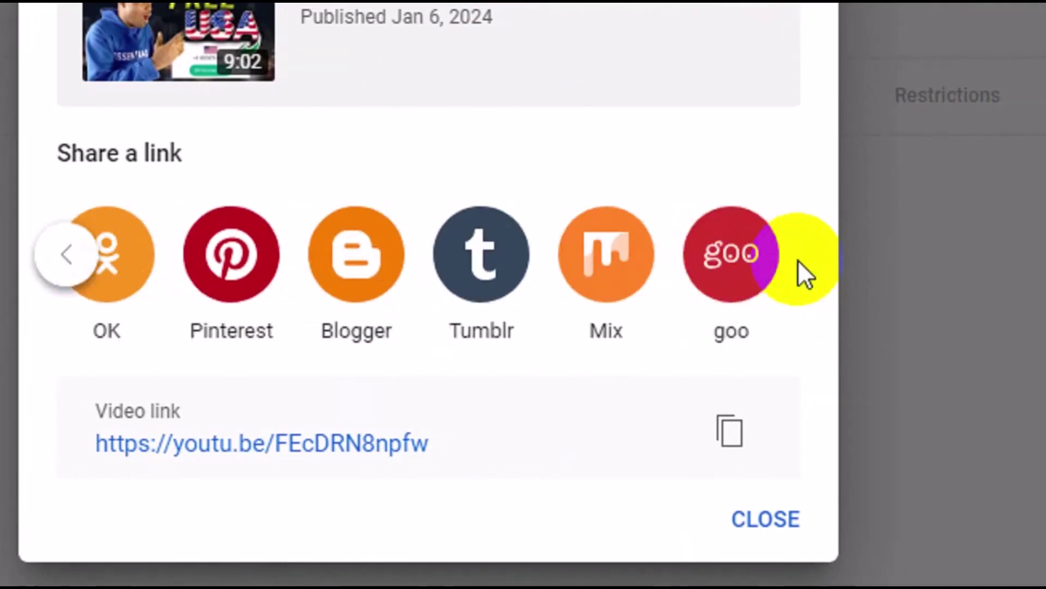